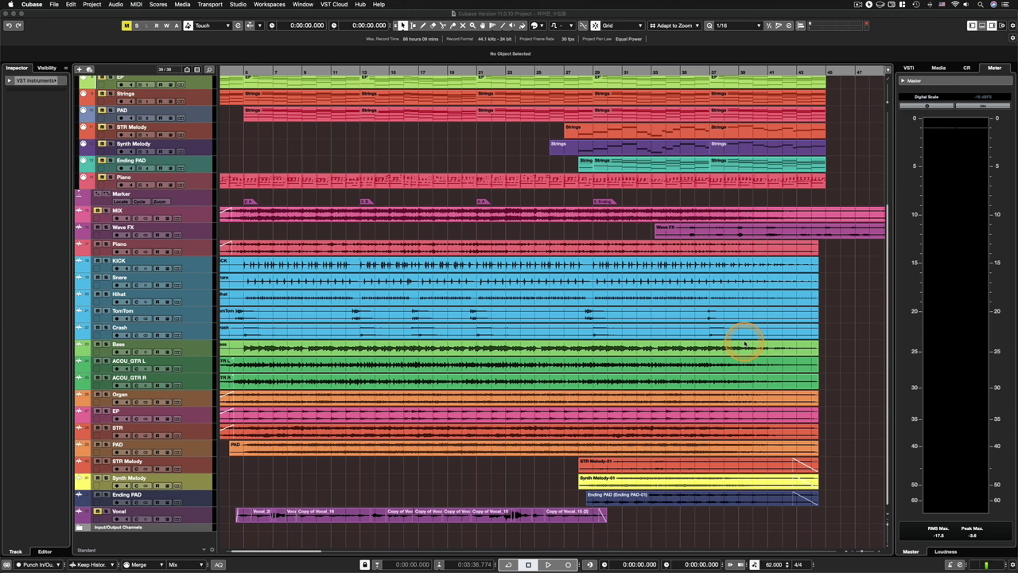
Step: Zoom all tracks vertically in and out, ending at the starting track height
left_click(849, 343)
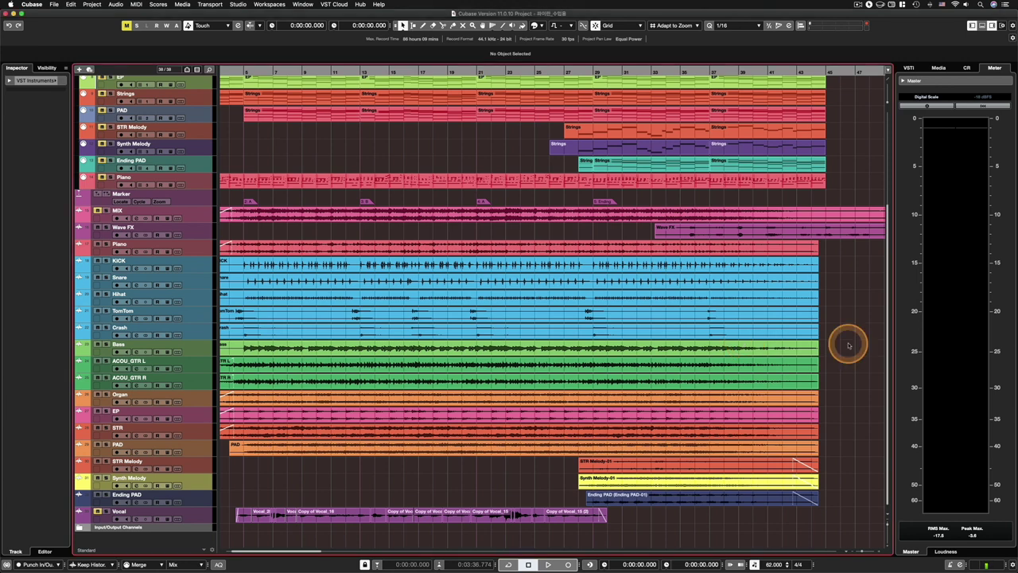
key("shift+h")
key("shift+h")
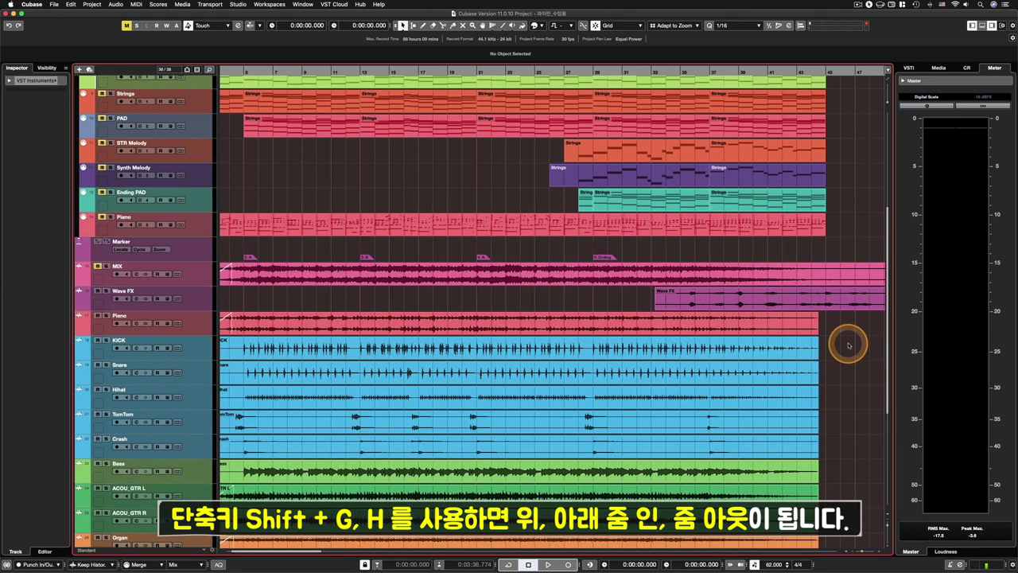
key("shift+g")
key("shift+g")
key("shift+g")
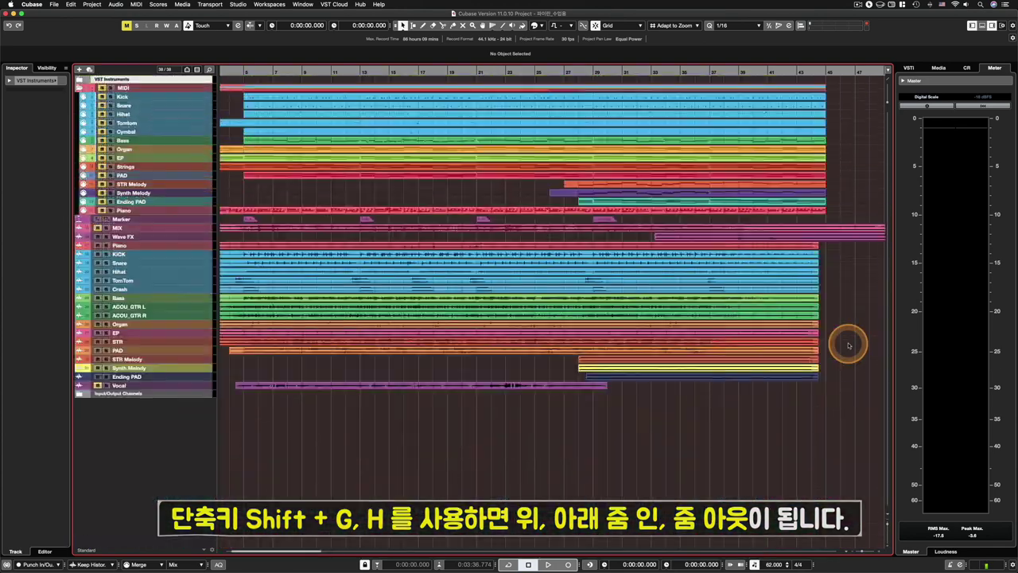
key("shift+h")
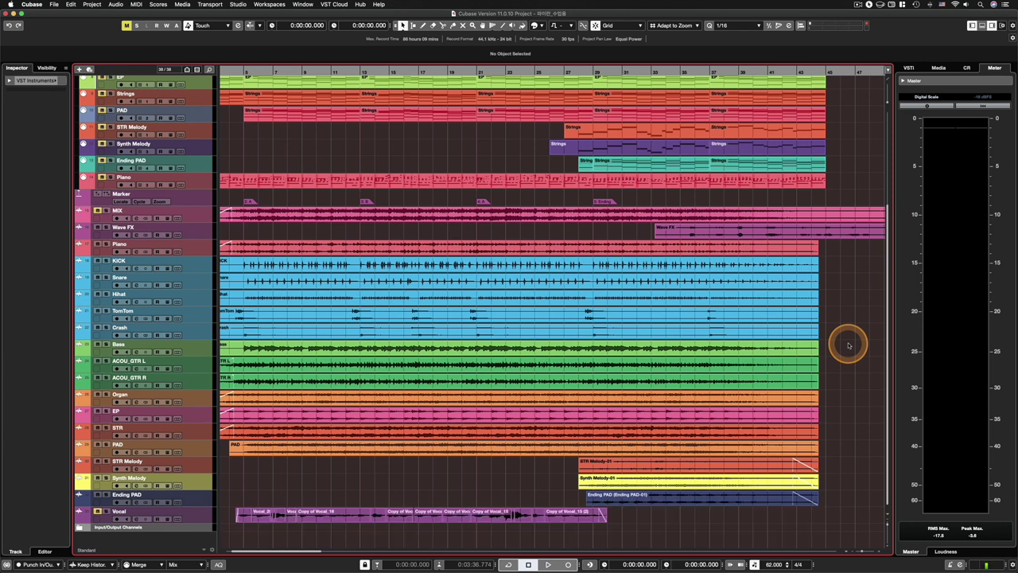
Step: Make track heights uneven: enlarge the Crash, KICK and ACOU_GTR R tracks and shrink the audio Piano and MIX tracks
left_click_drag(194, 340, 197, 430)
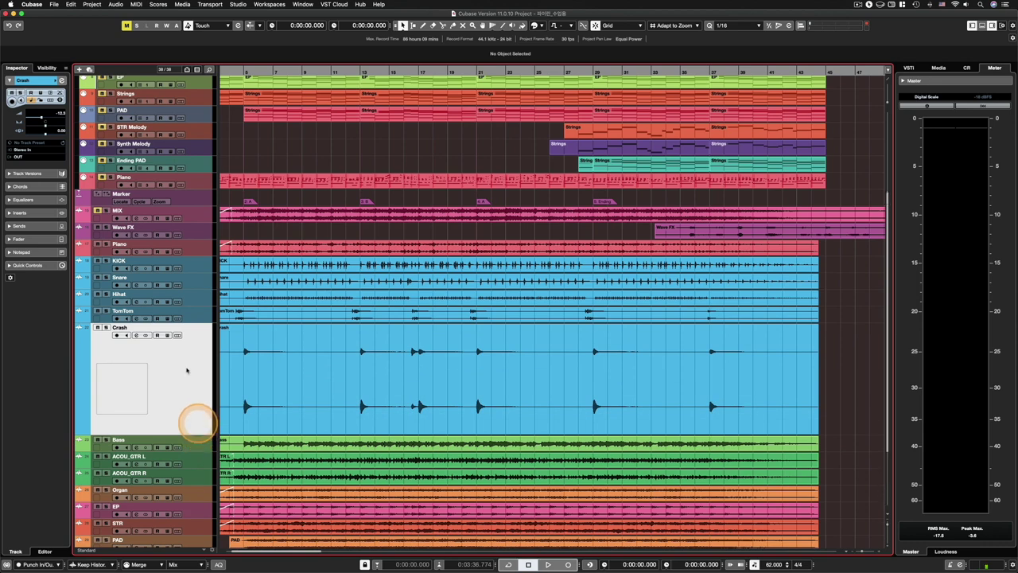
left_click_drag(182, 276, 188, 302)
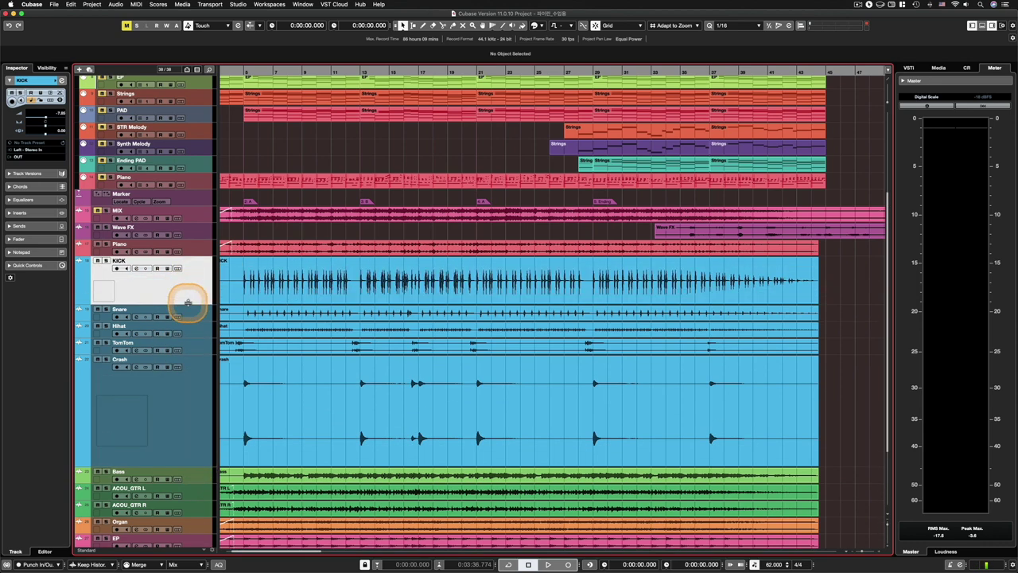
left_click_drag(186, 255, 183, 217)
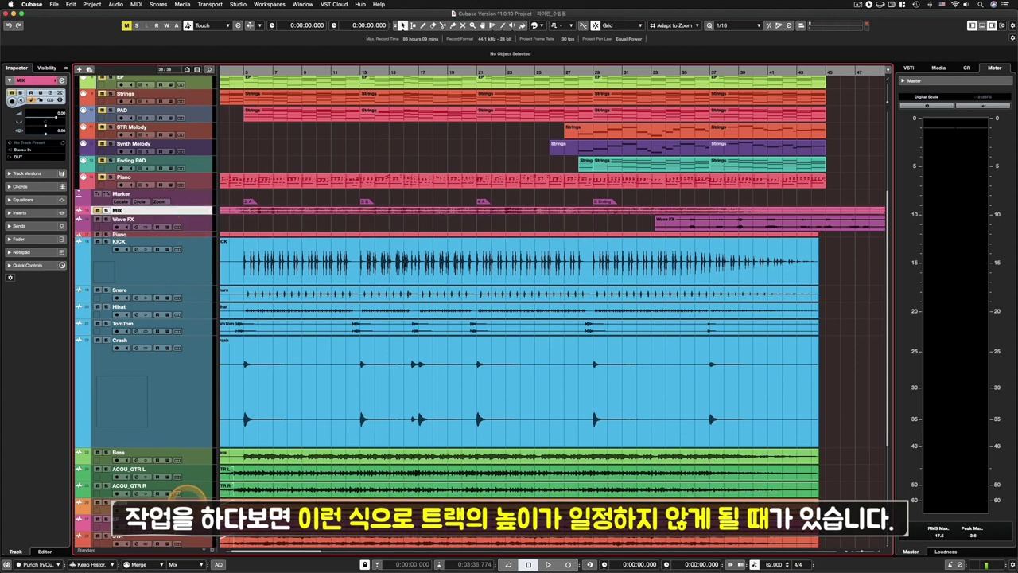
left_click_drag(187, 500, 190, 531)
scroll(442, 430, "down", 1)
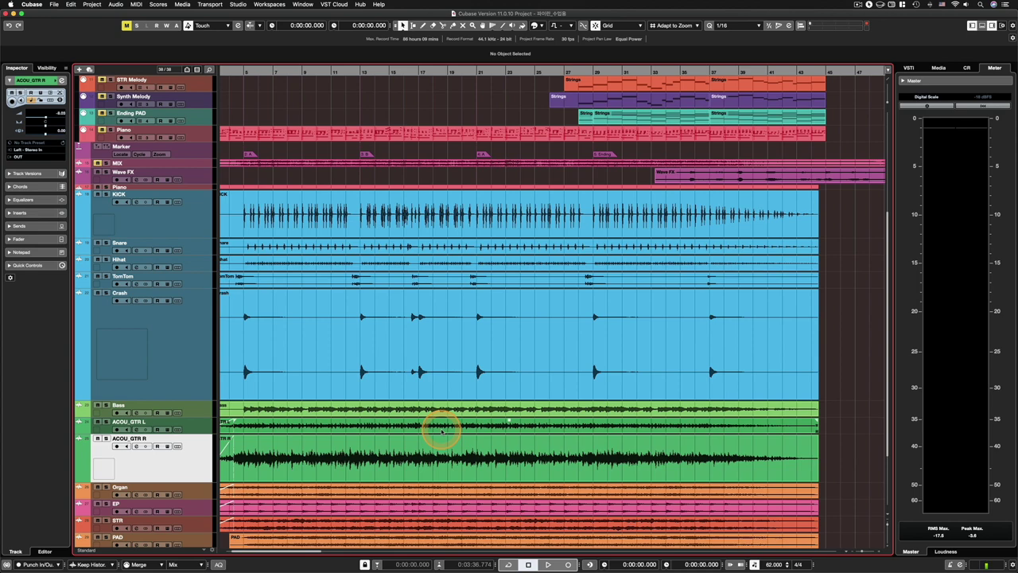
Step: Zoom the unevenly sized tracks vertically in and out to compare how their relative heights behave
key("shift+g")
key("shift+g")
key("shift+h")
key("shift+h")
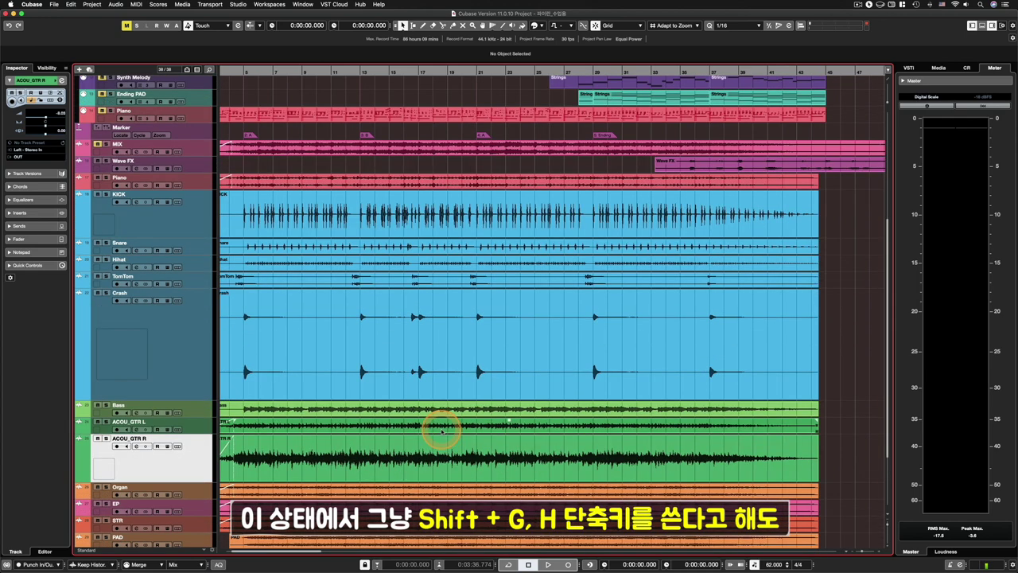
key("shift+g")
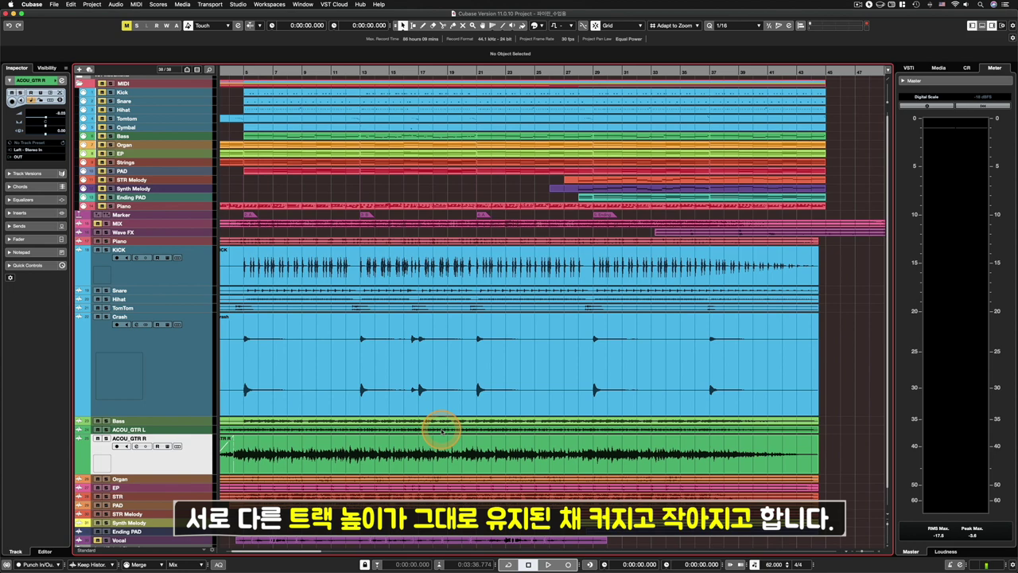
key("shift+h")
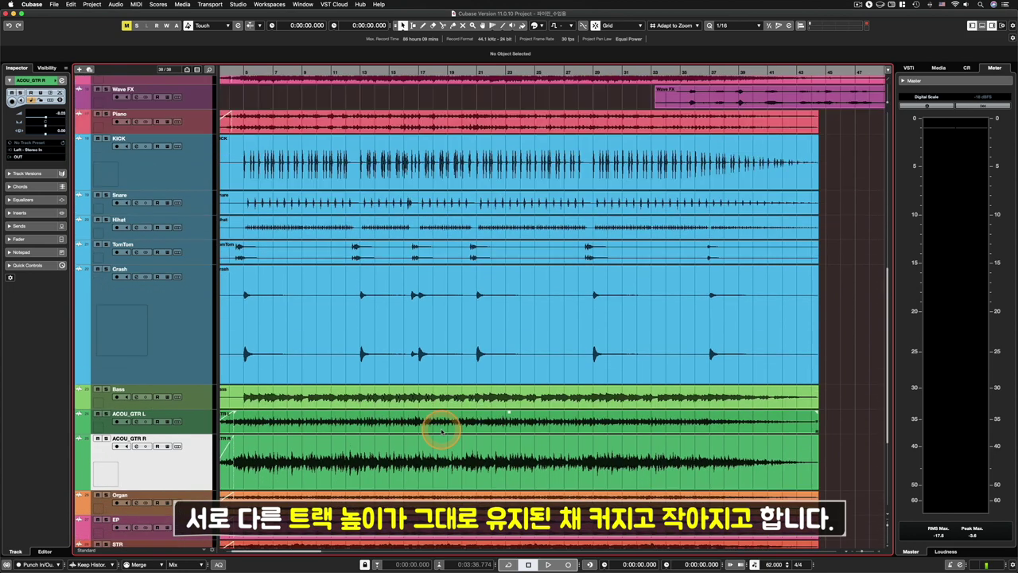
key("shift+g")
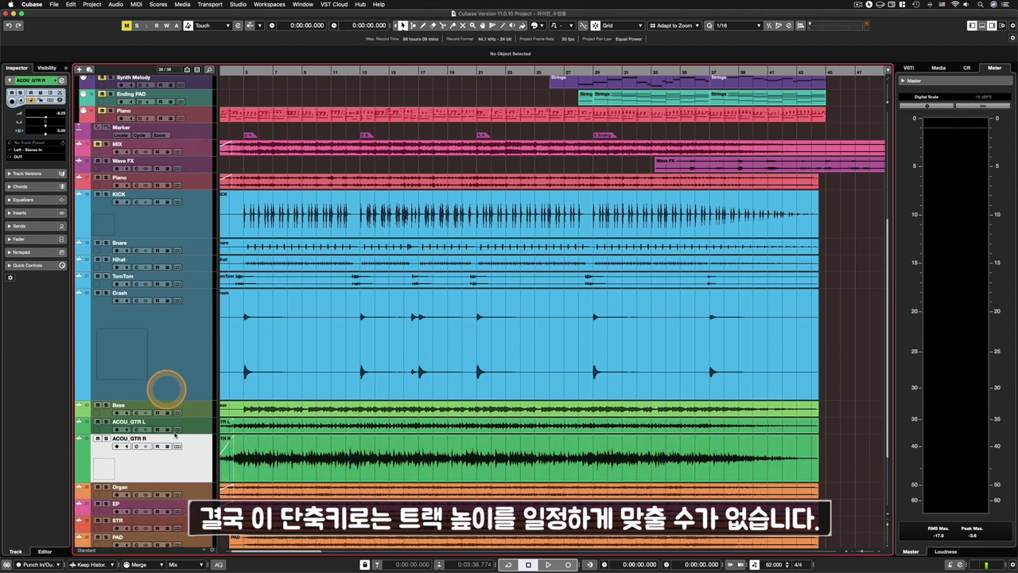
Step: Select every track from Input/Output Channels up to VST Instruments, resize them together to one uniform height, and select only the MIDI Piano track
scroll(179, 442, "down", 3)
scroll(179, 442, "down", 2)
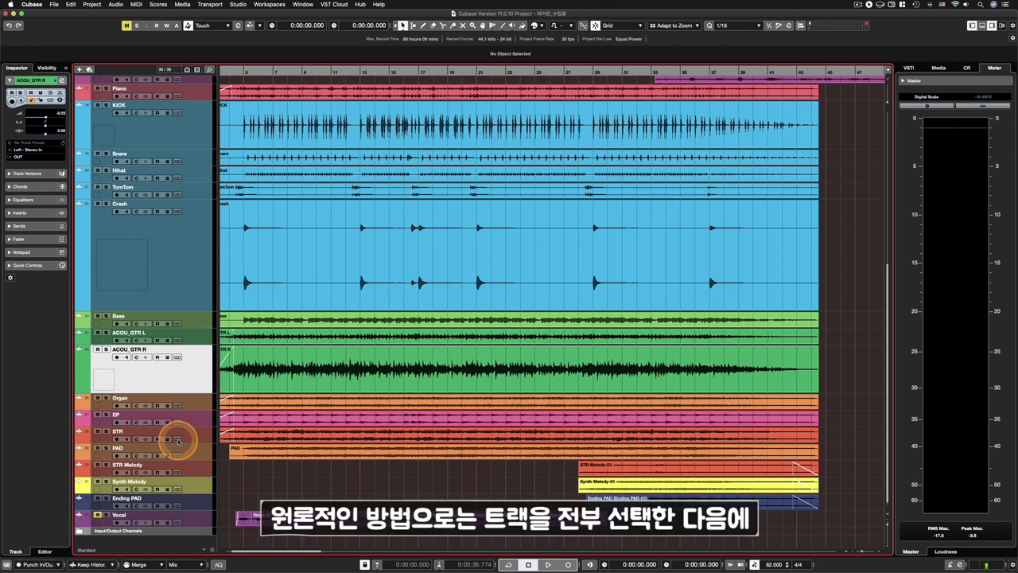
left_click(195, 530)
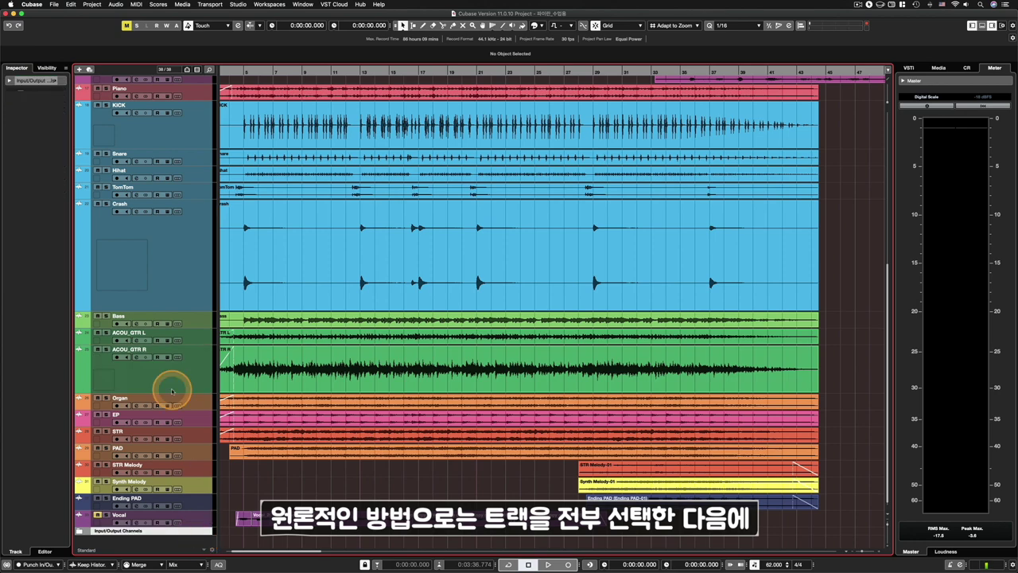
scroll(172, 391, "up", 10)
left_click(161, 85)
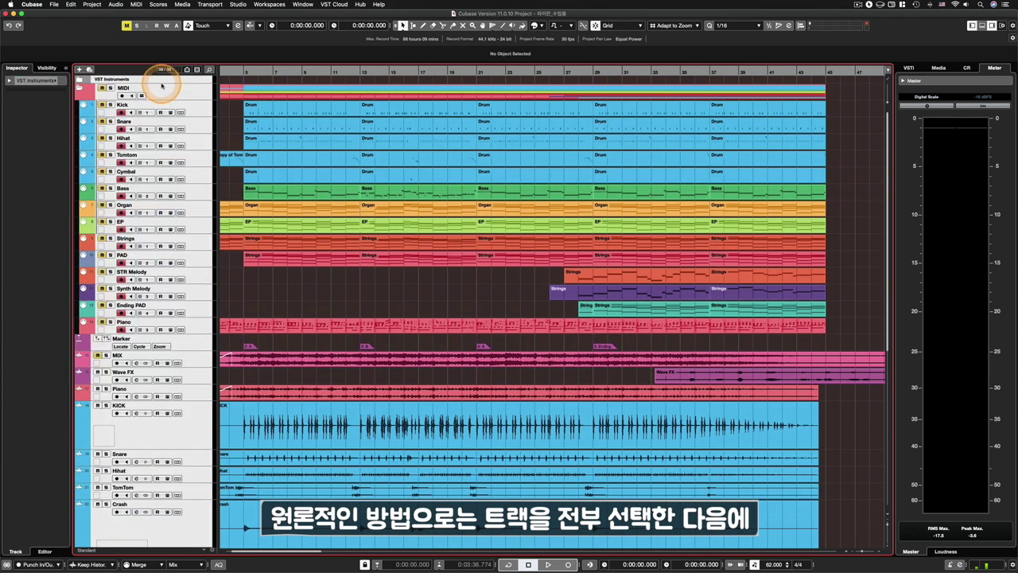
left_click_drag(164, 309, 141, 327)
left_click(195, 328)
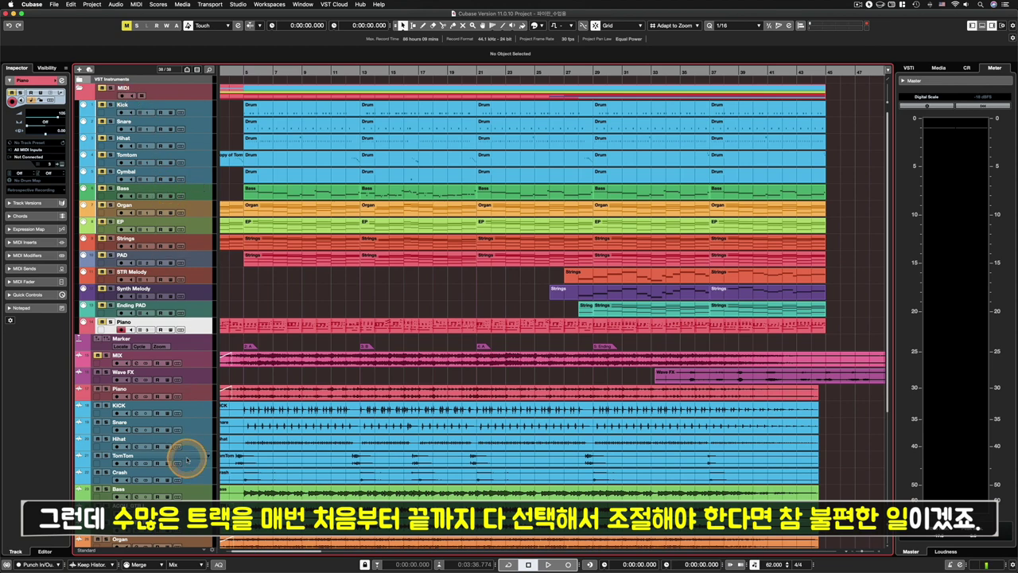
Step: Enlarge all tracks with the vertical zoom control, and reduce them to a medium height
scroll(187, 460, "down", 5)
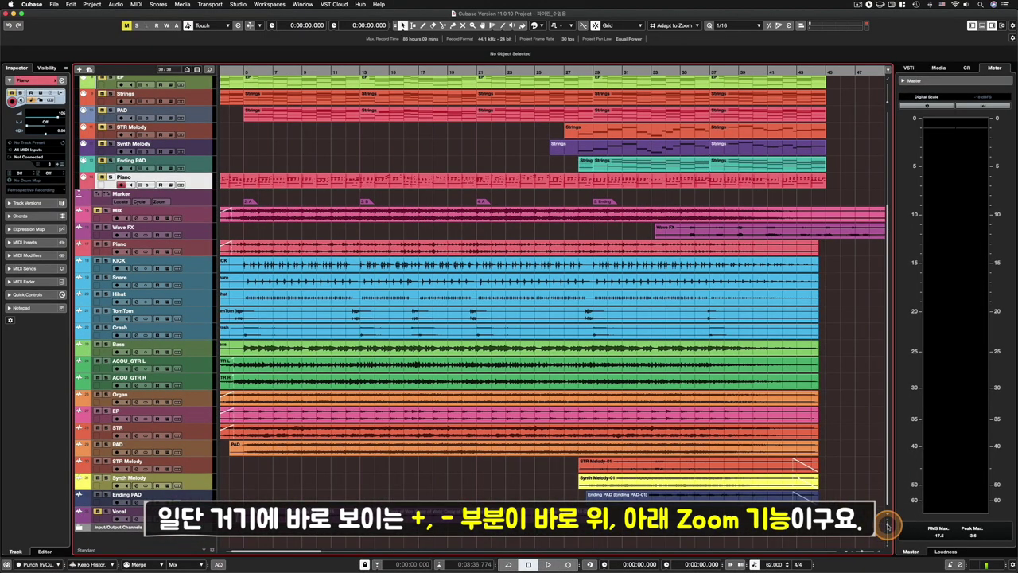
left_click(889, 525)
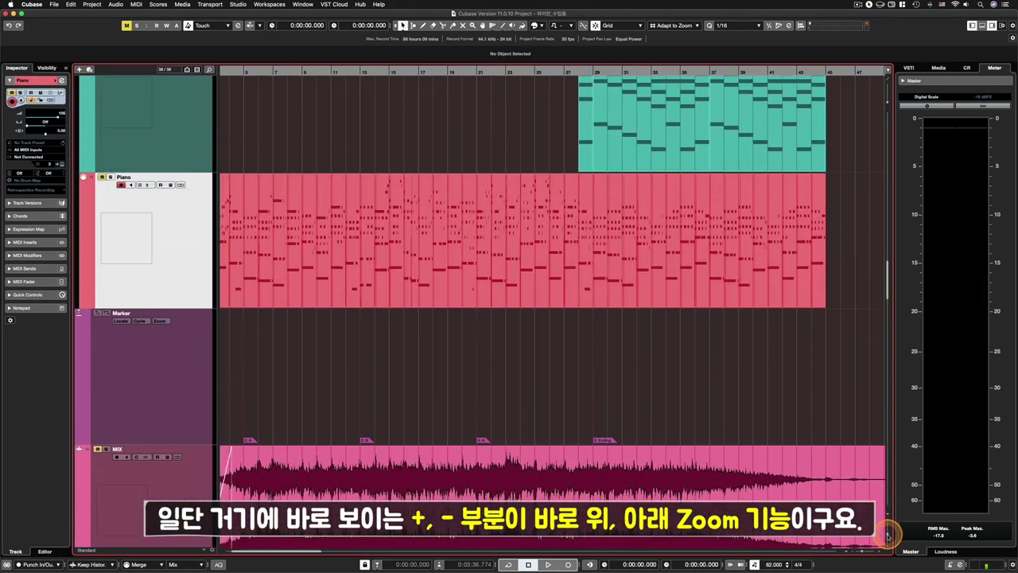
left_click(888, 527)
mouse_move(889, 527)
left_mouse_down()
mouse_move(887, 549)
mouse_move(888, 525)
left_mouse_up()
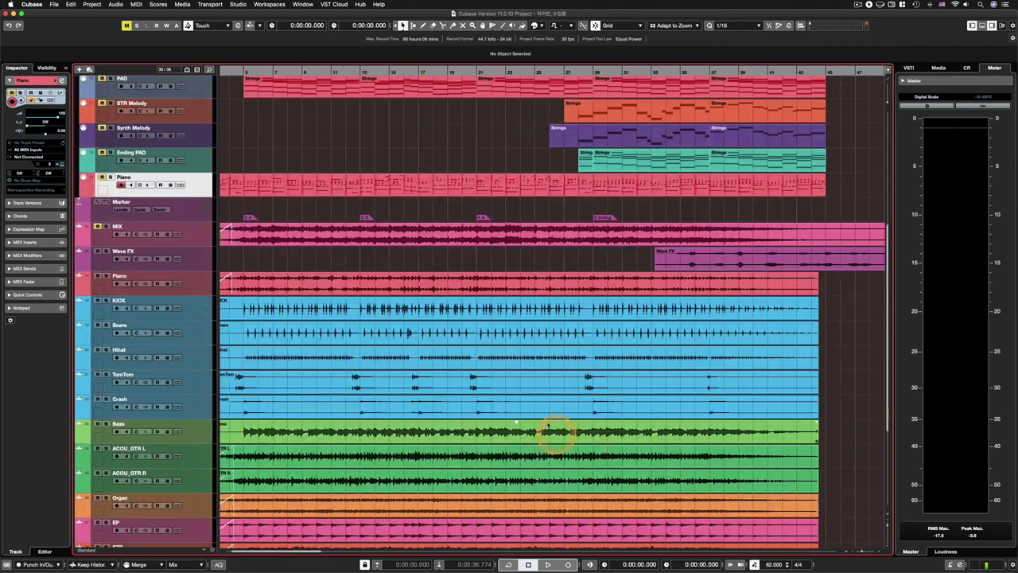
Step: Make the Crash track much taller and shrink the audio Hihat track to a single row
left_click(469, 408)
left_click(195, 417)
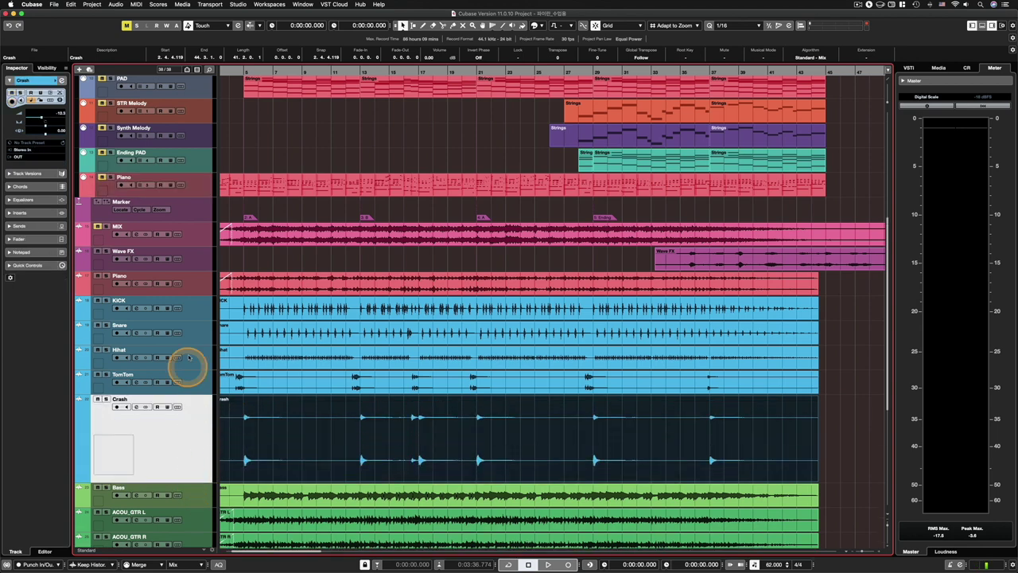
left_click(189, 369)
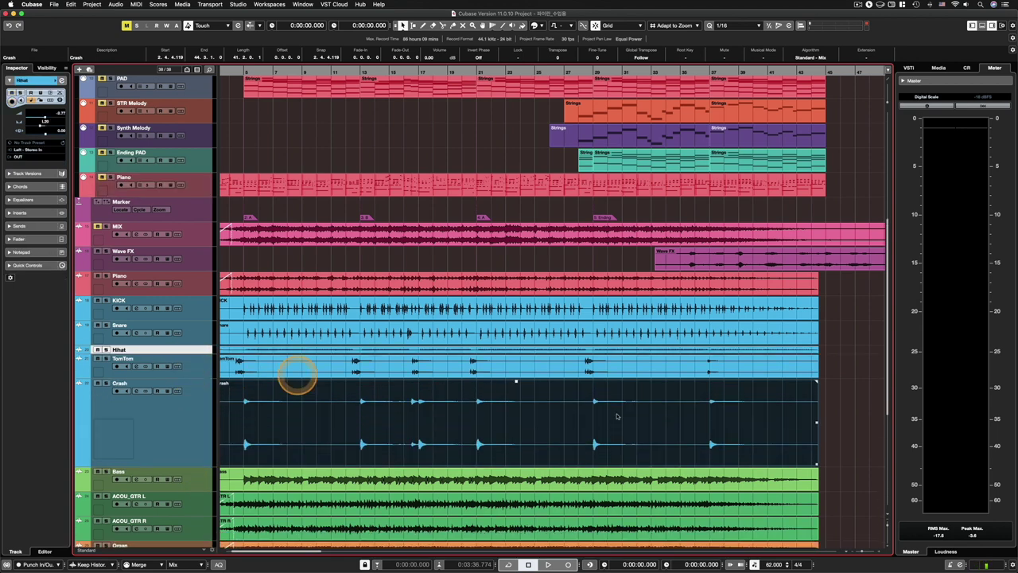
Step: Review the track height zoom presets and test resizing the TomTom audio track with Snap Track Heights on
left_click_drag(889, 528, 888, 527)
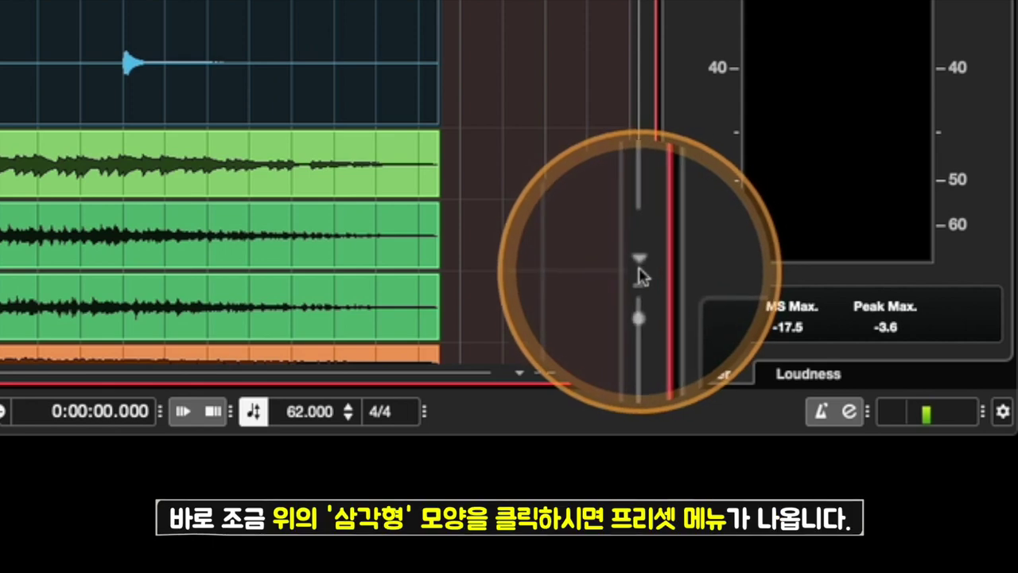
left_click(640, 269)
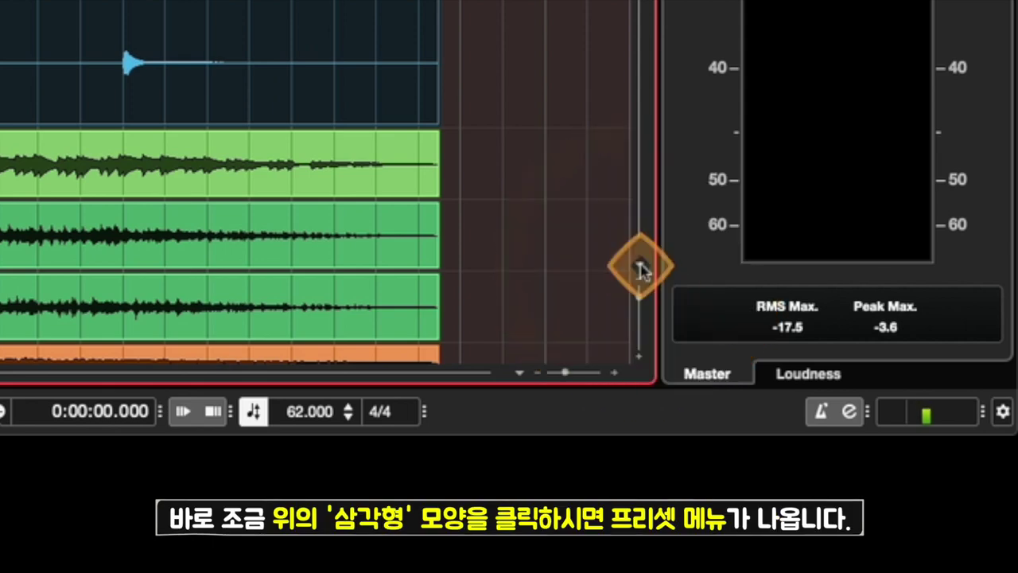
mouse_move(733, 415)
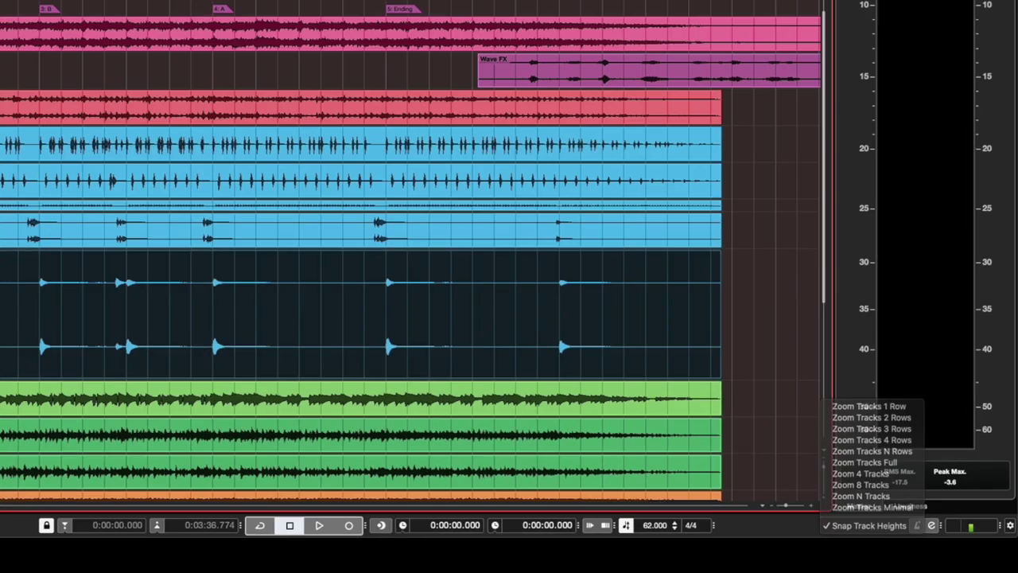
left_click(199, 378)
mouse_move(177, 377)
left_mouse_down()
mouse_move(175, 401)
mouse_move(174, 373)
left_mouse_up()
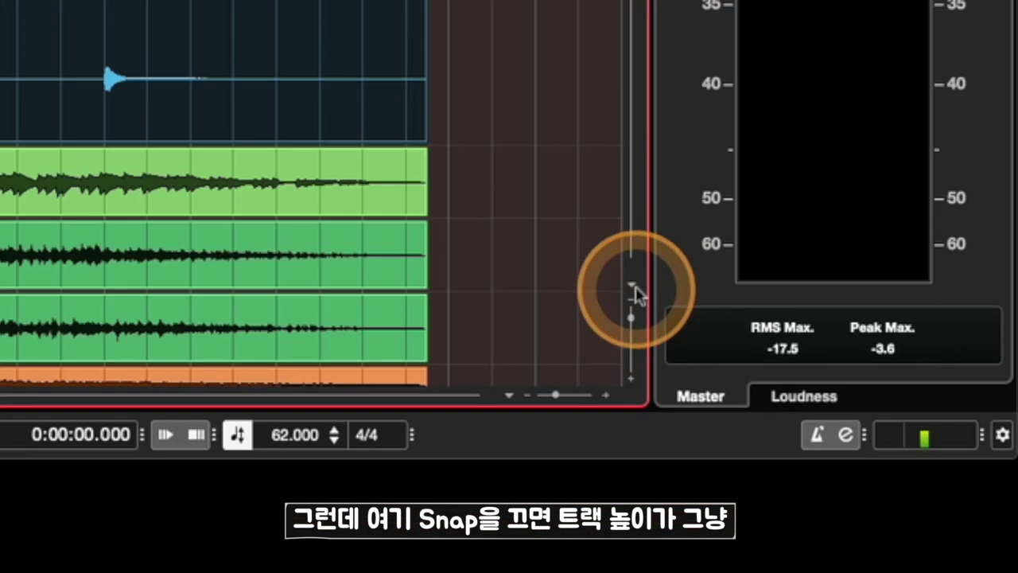
Step: Even out all track heights with the Zoom Tracks 1 Row preset, and enlarge them with Zoom Tracks 2 Rows
left_click(633, 287)
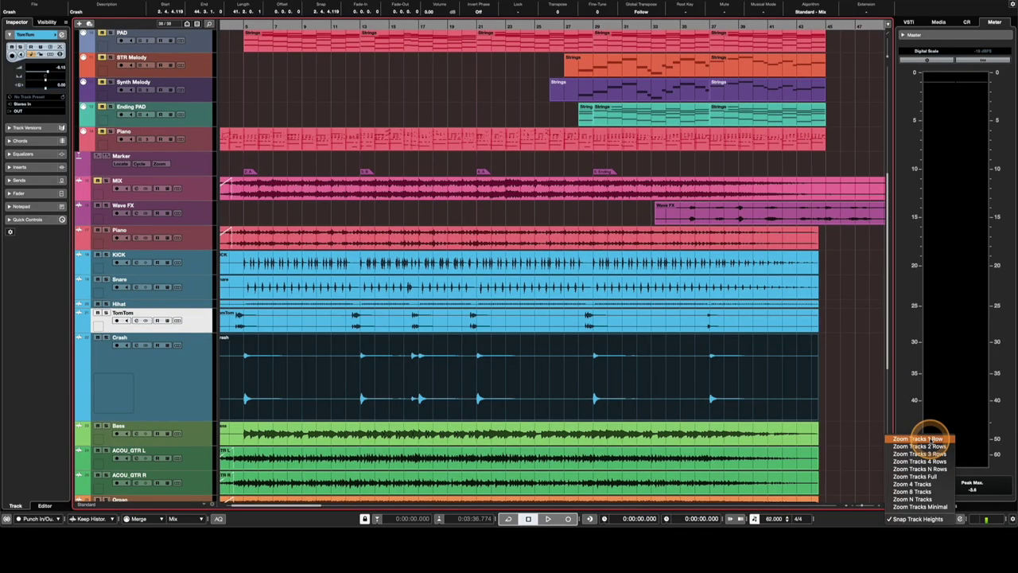
left_click(929, 438)
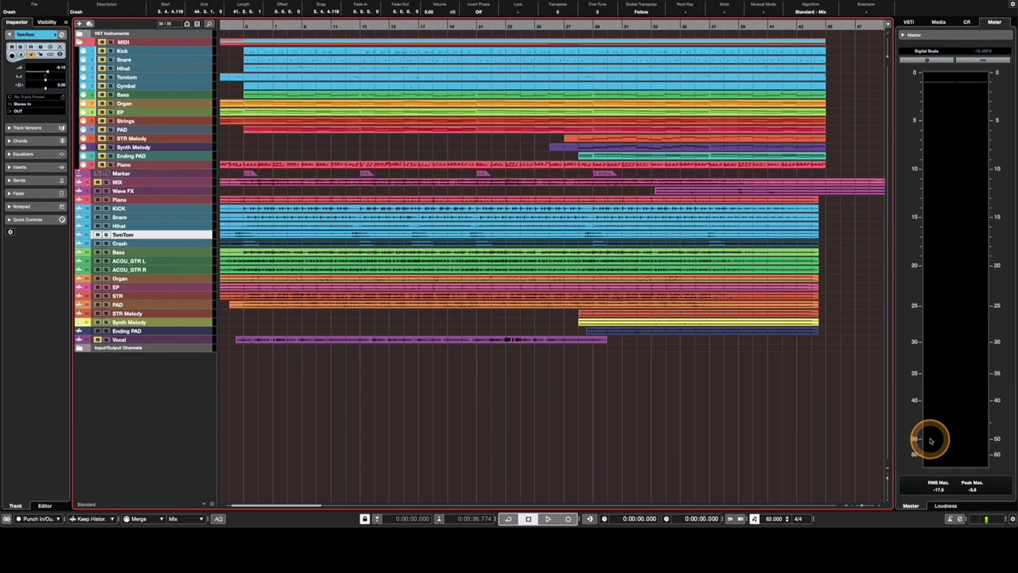
left_click(887, 469)
left_click(912, 481)
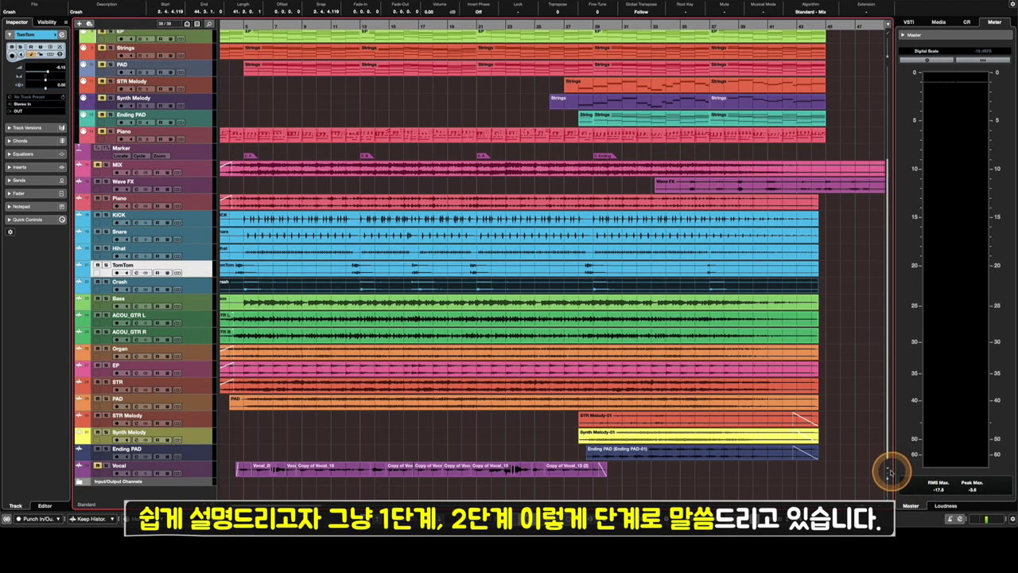
Step: Enlarge all tracks with the Zoom Tracks 3 Rows preset, followed by Zoom Tracks 4 Rows
left_click(887, 469)
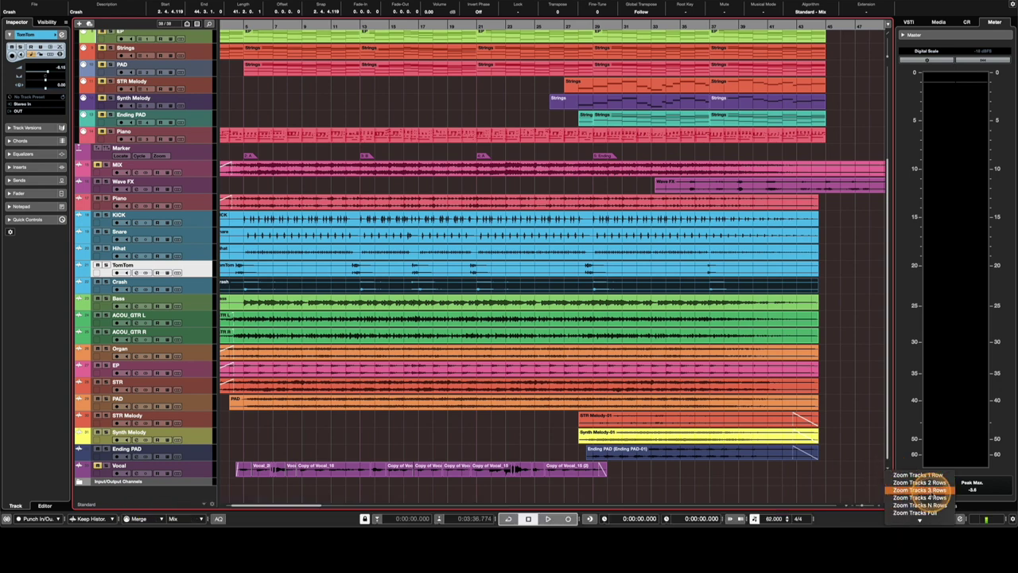
left_click(923, 490)
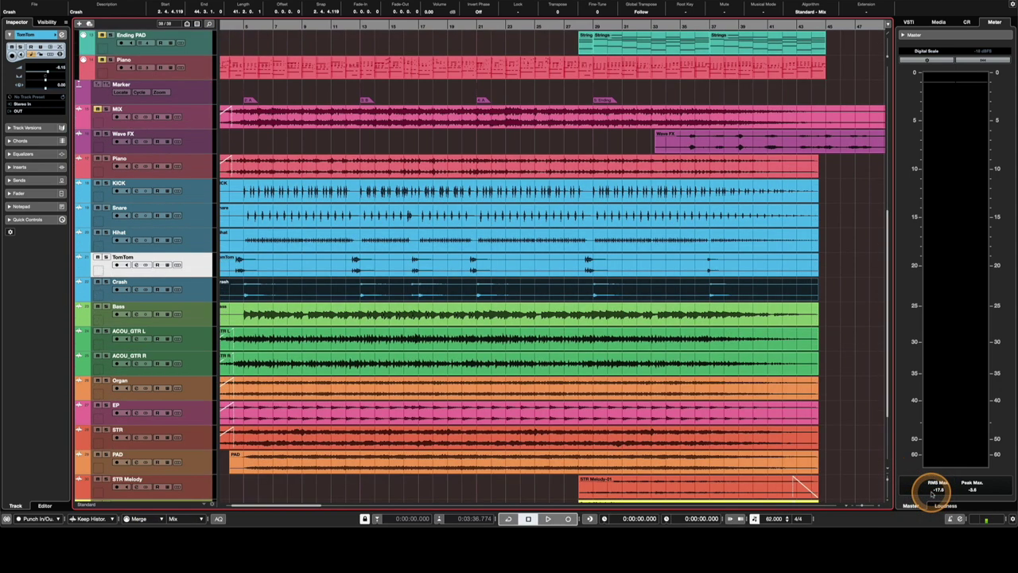
left_click(887, 470)
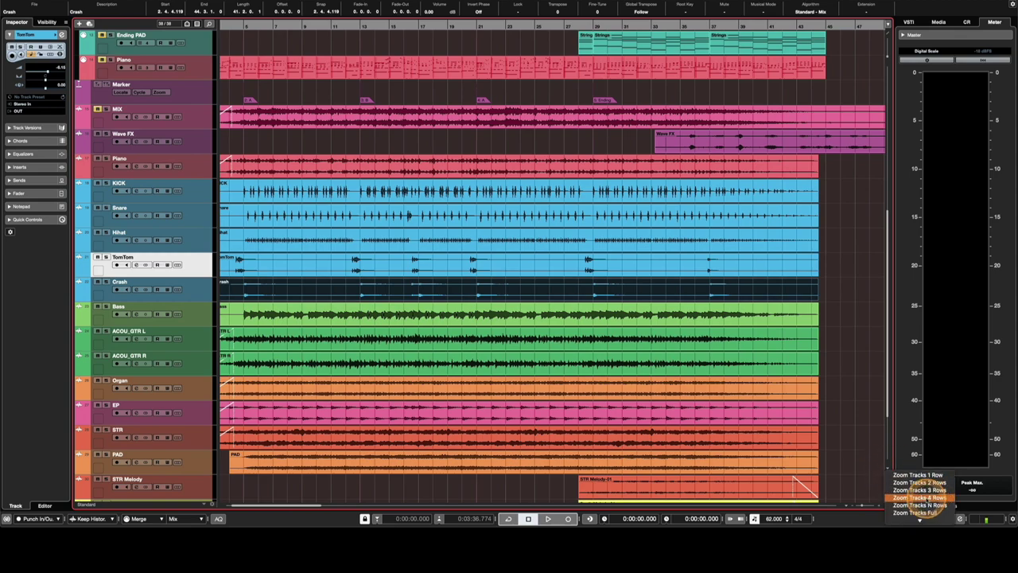
left_click(929, 498)
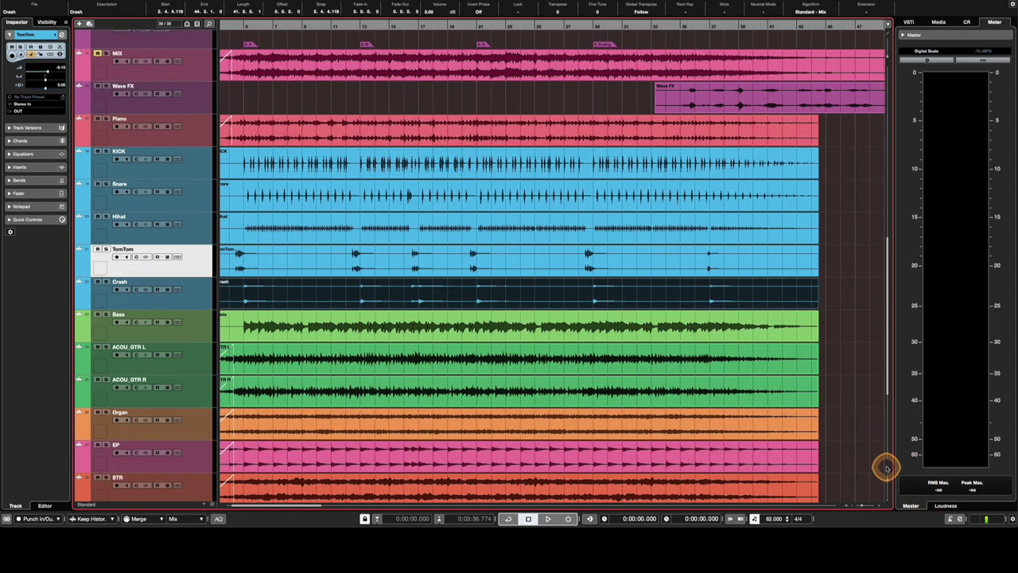
Step: Open the custom row count entry of Zoom Tracks N Rows and close it without applying a value
left_click(887, 469)
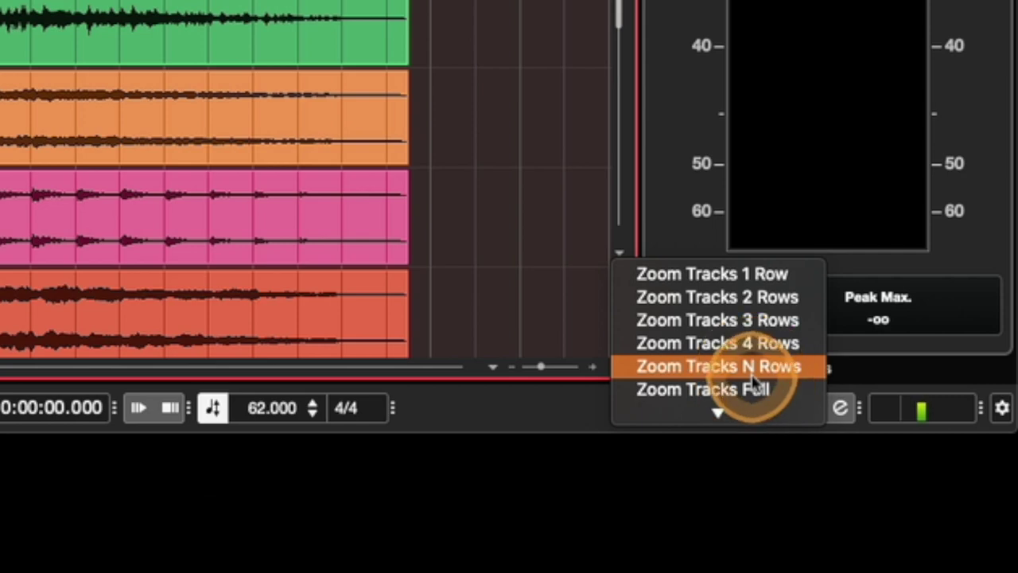
left_click(751, 372)
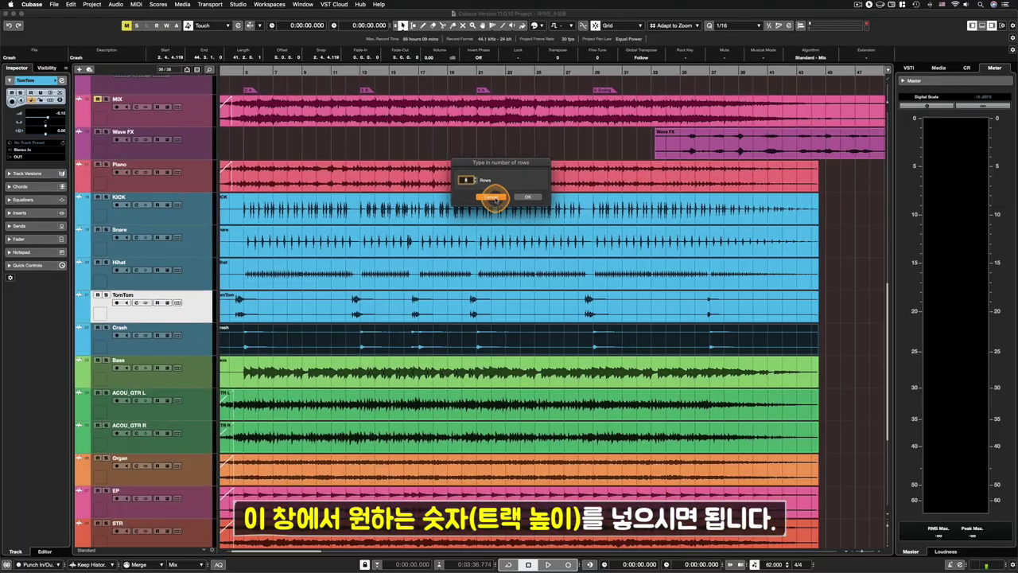
left_click(495, 206)
Step: Enlarge all tracks with the Zoom Tracks 2 Rows preset, and fit them all into the window height with Zoom Tracks Full
left_click(889, 513)
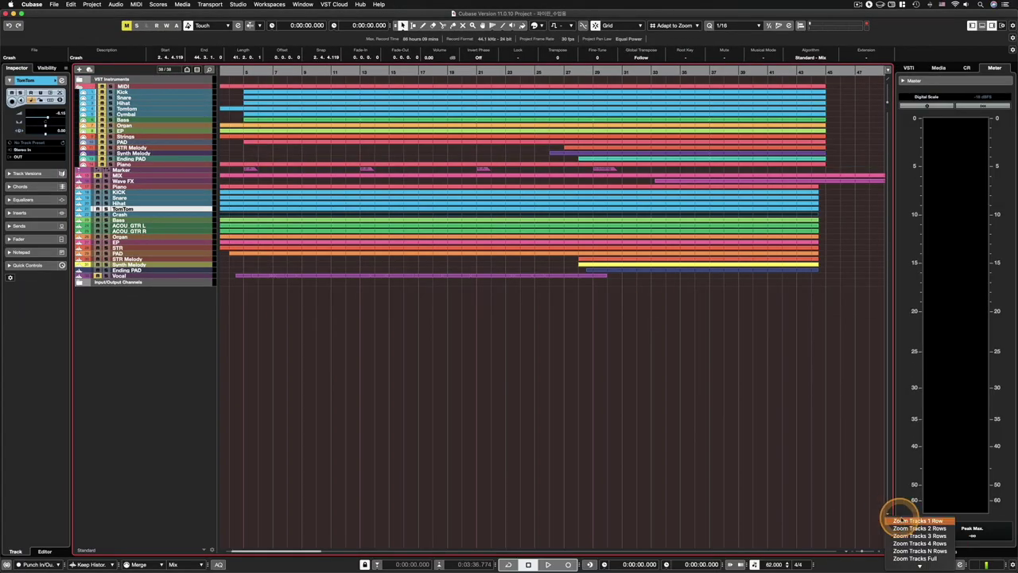
left_click(921, 528)
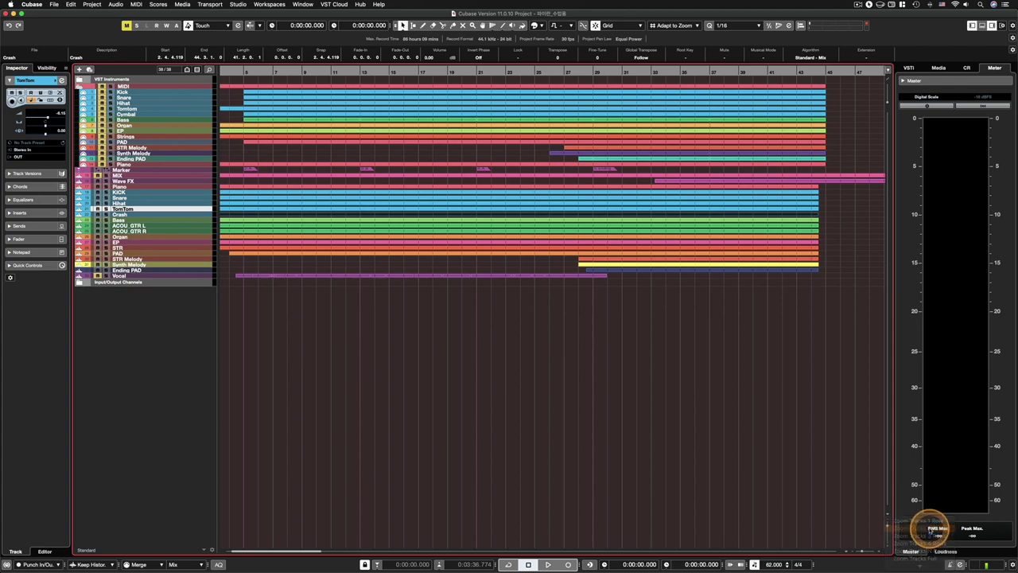
left_click(889, 513)
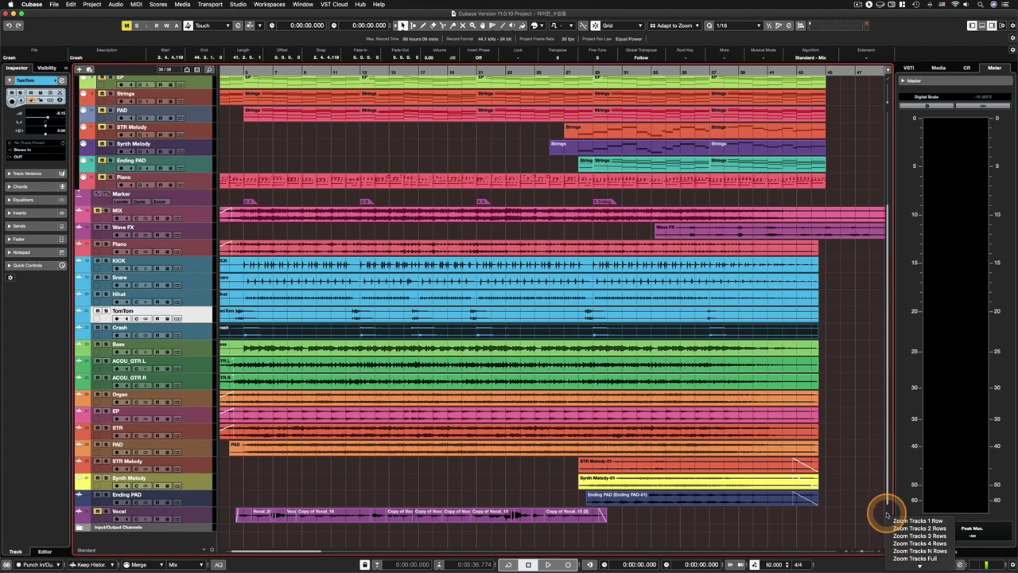
mouse_move(920, 566)
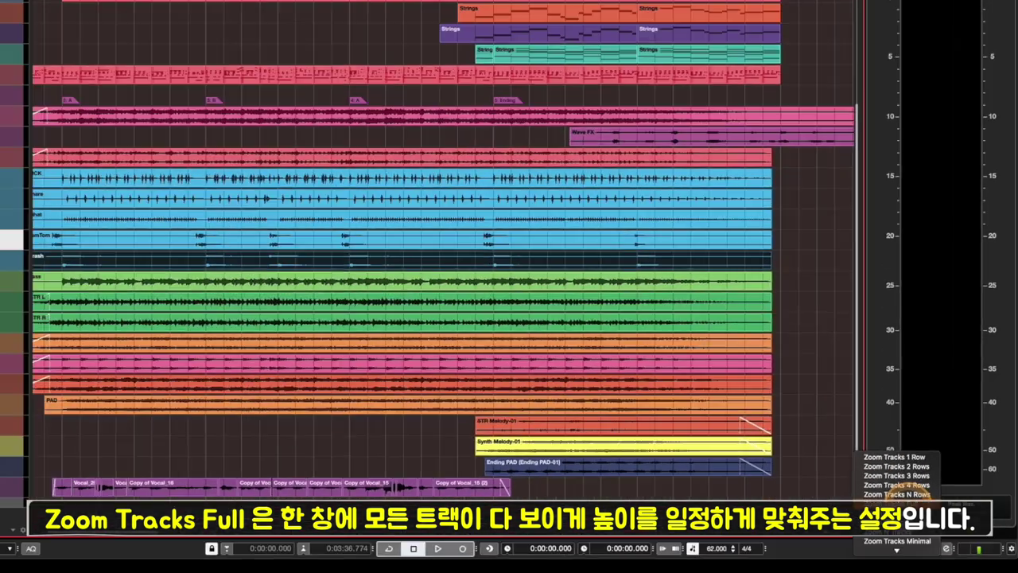
left_click(754, 331)
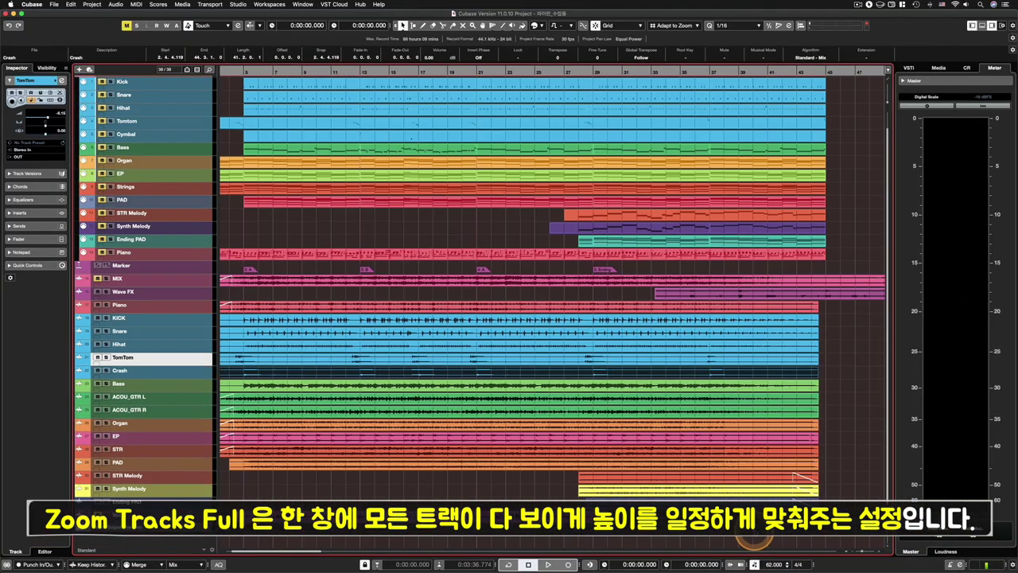
scroll(311, 363, "up", 1)
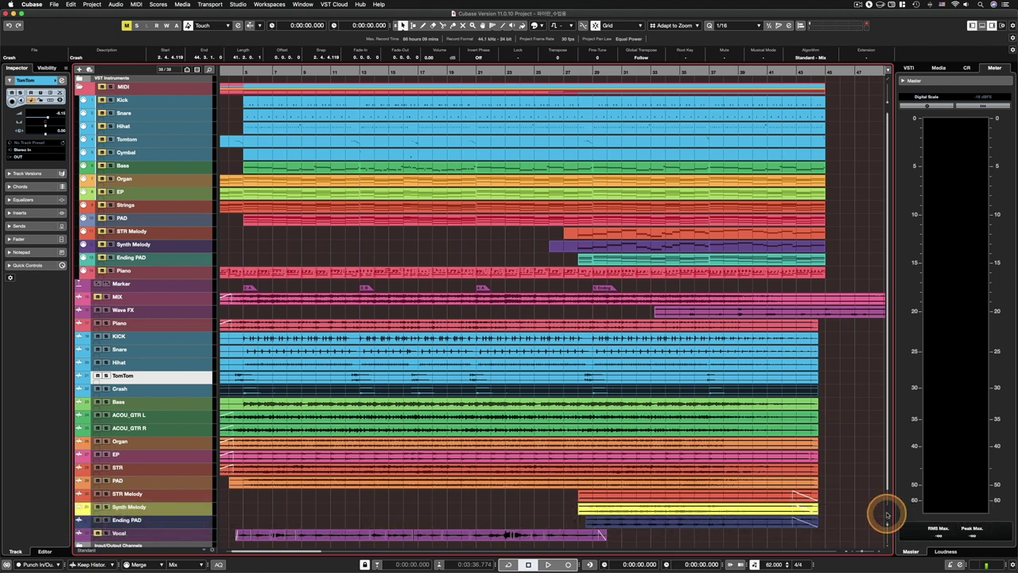
Step: Magnify the timeline horizontally around bar 26, and fit the whole project length back into view with Zoom Full
left_click(920, 564)
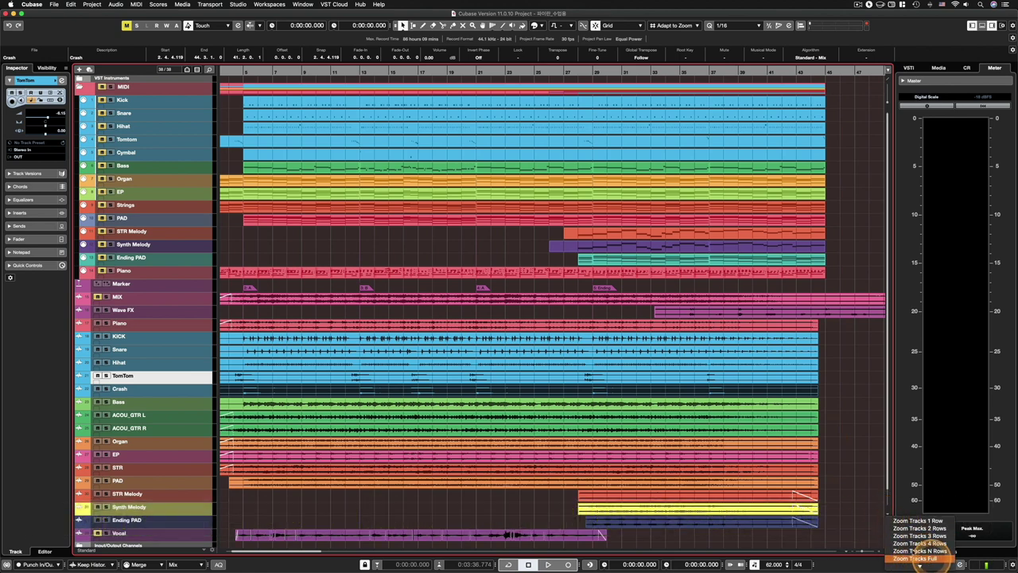
left_click(809, 457)
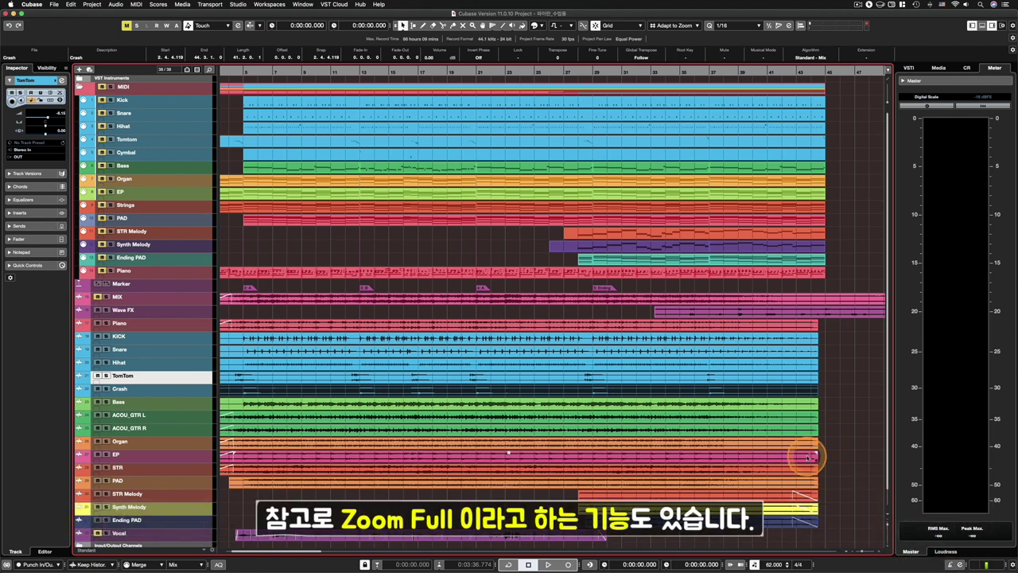
key("h")
key("h")
key("h")
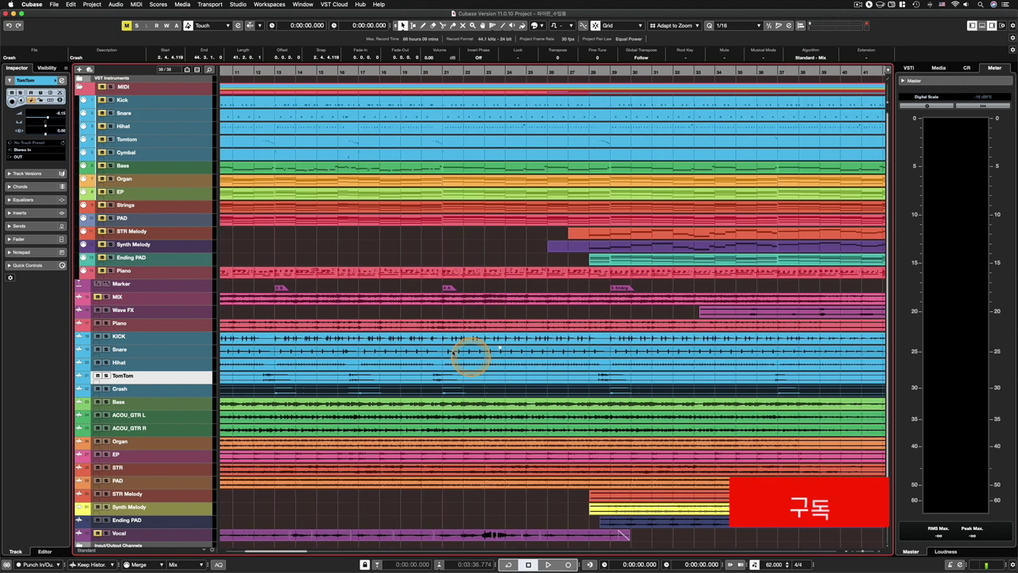
key("h")
key("h")
key("h")
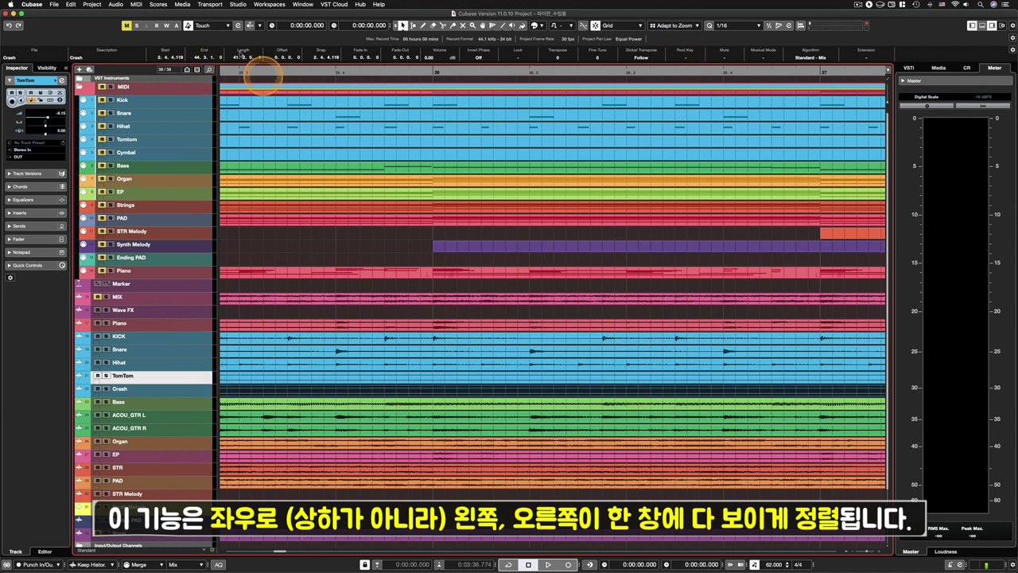
left_click(302, 253)
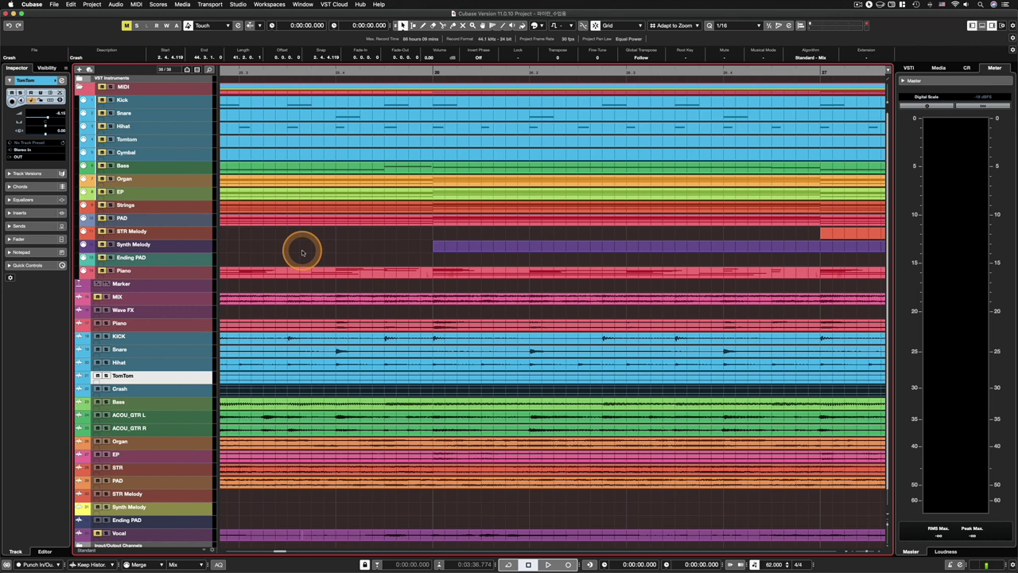
key("shift+f")
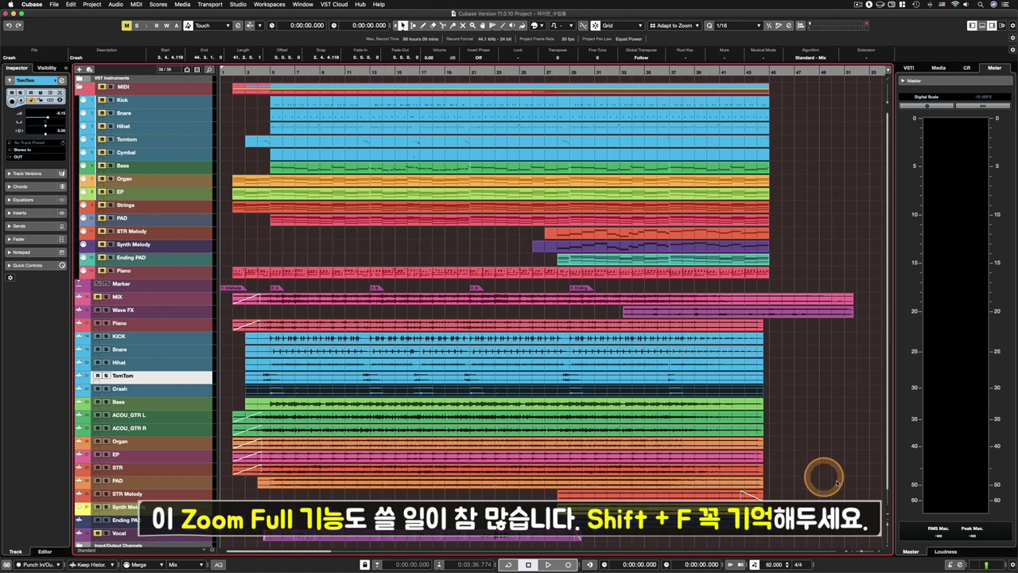
Step: Apply the Zoom 4 Tracks preset and examine the tracks at the start of the track list
left_click(889, 518)
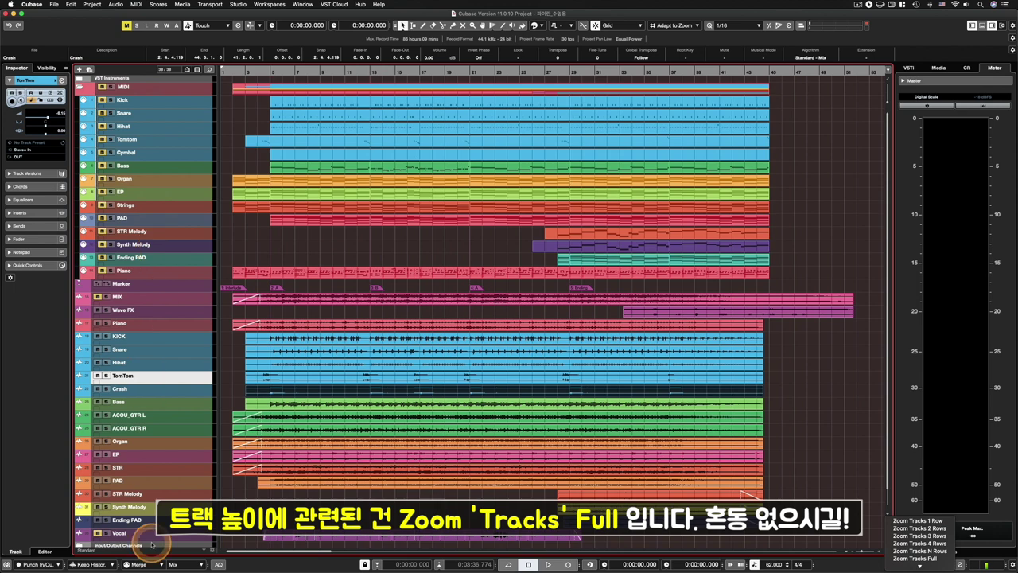
mouse_move(921, 563)
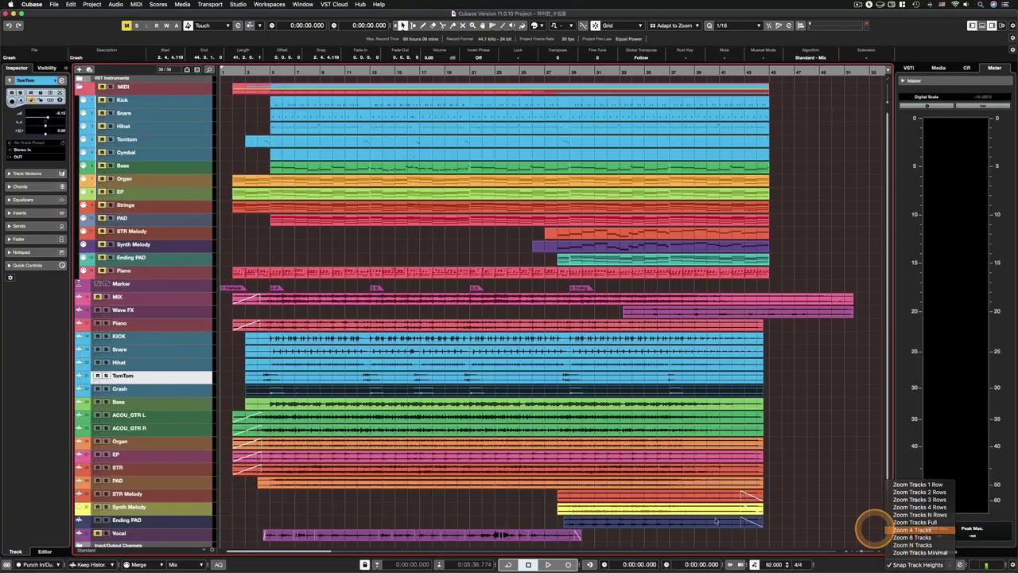
left_click(728, 326)
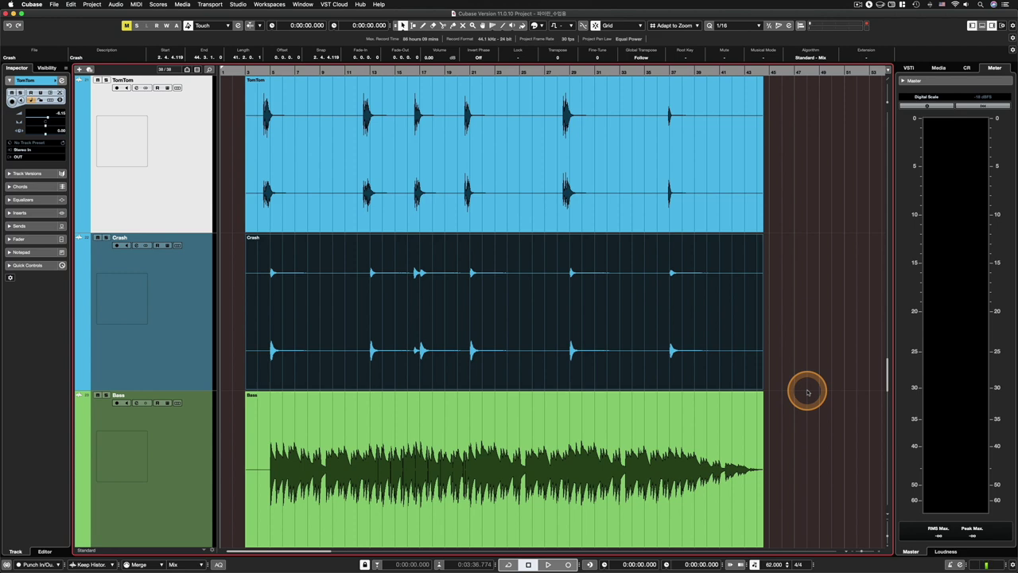
scroll(807, 391, "up", 10)
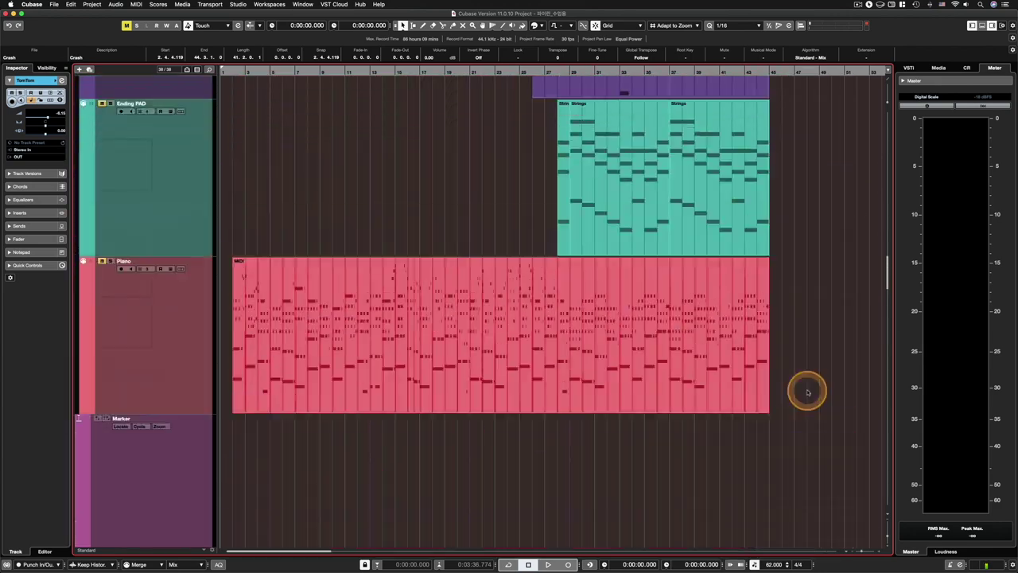
scroll(807, 391, "up", 15)
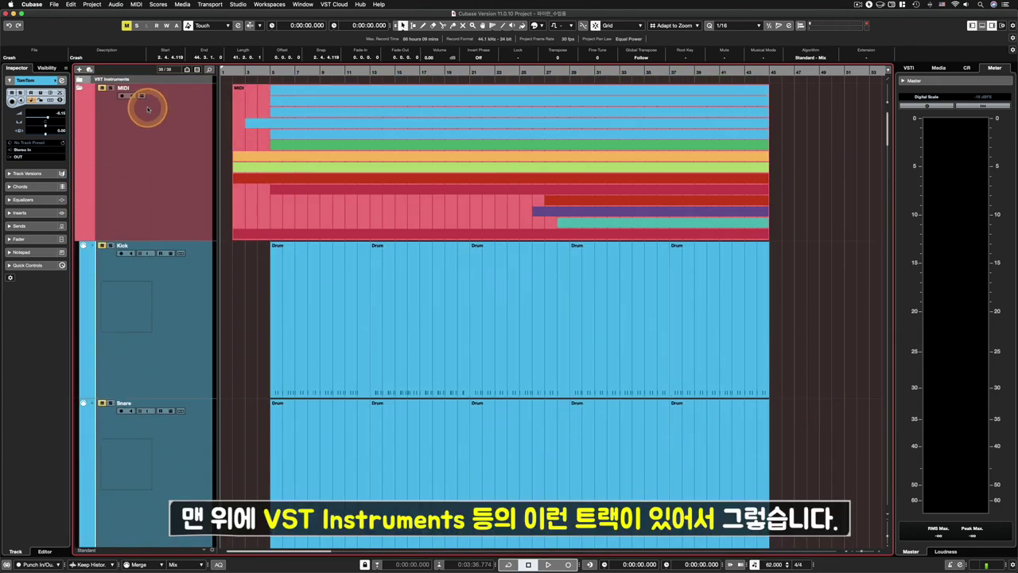
Step: Move the VST Instruments folder track to the end of the track list, shrinking all tracks with Zoom Tracks 1 Row
left_click(89, 79)
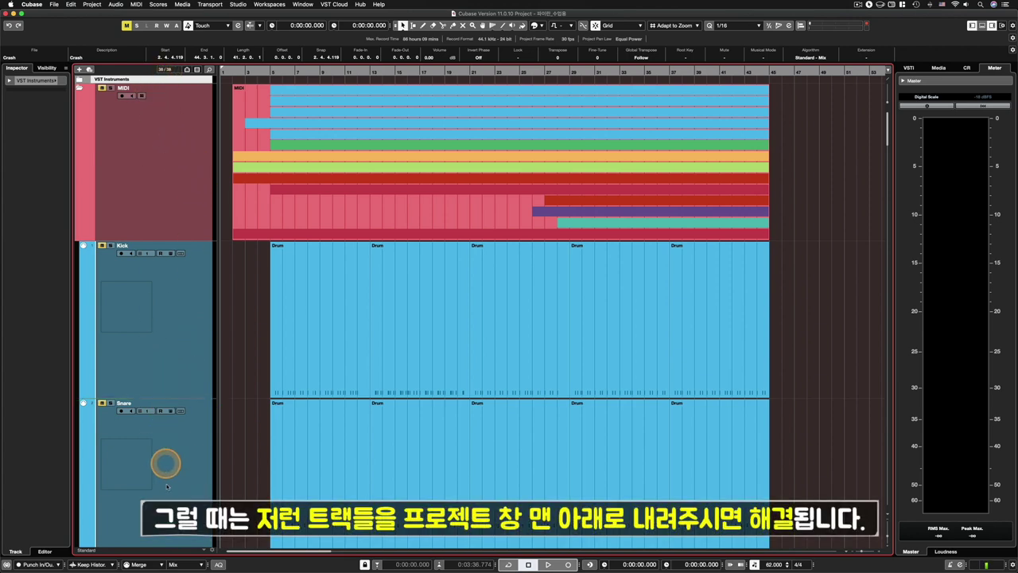
scroll(175, 541, "down", 10)
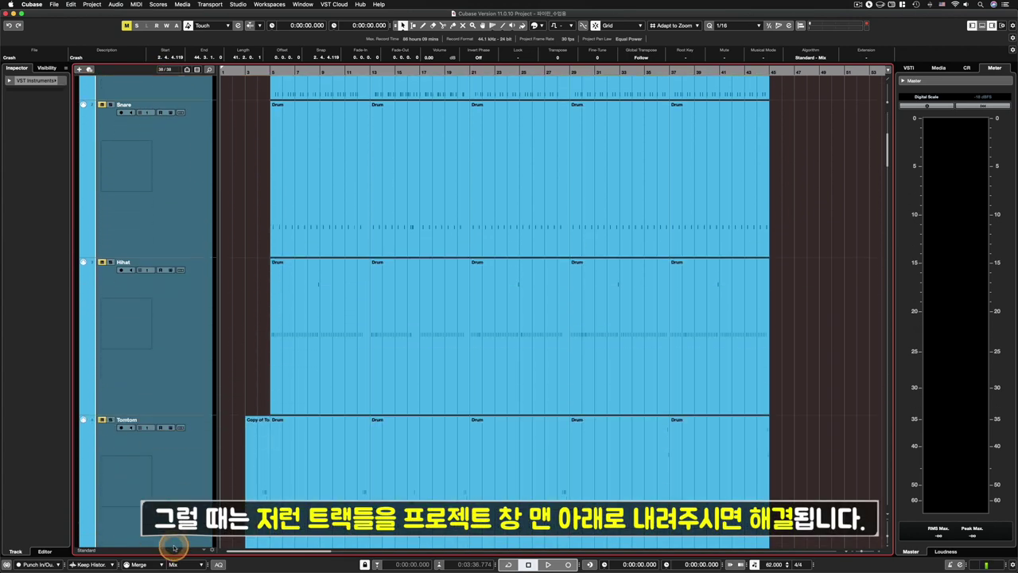
scroll(175, 547, "down", 3)
scroll(179, 541, "down", 2)
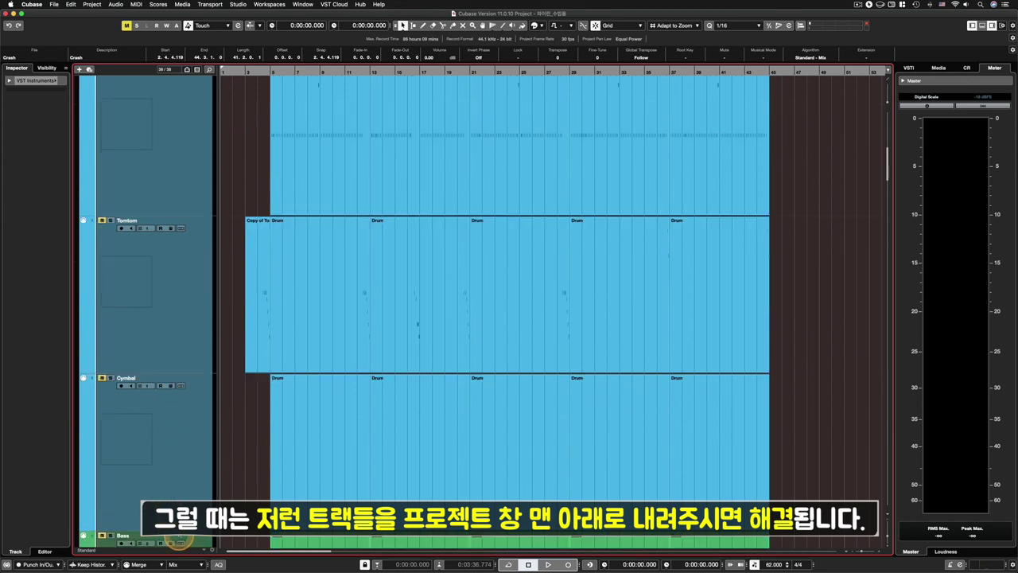
scroll(496, 454, "up", 4)
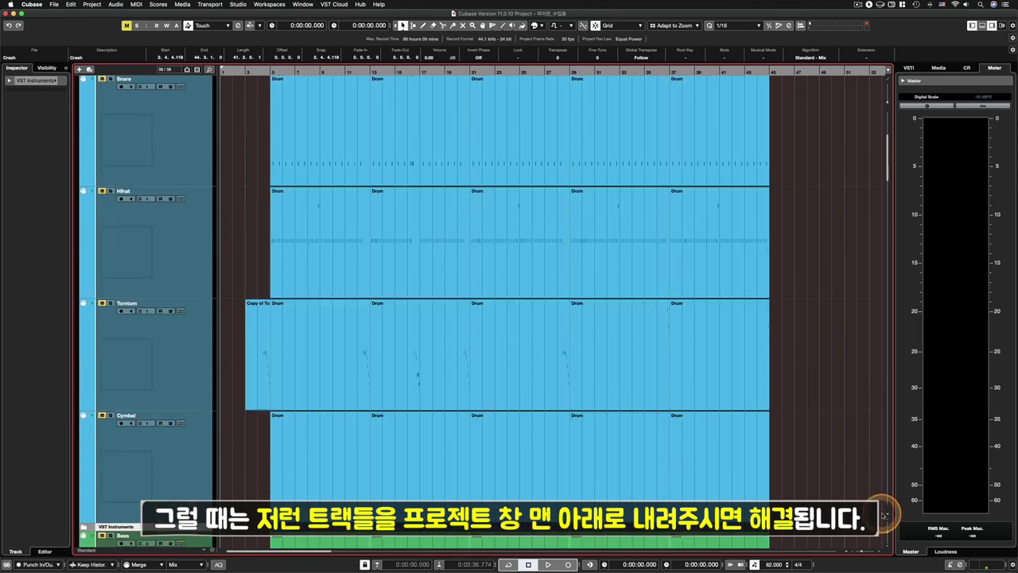
left_click(889, 513)
left_click(919, 521)
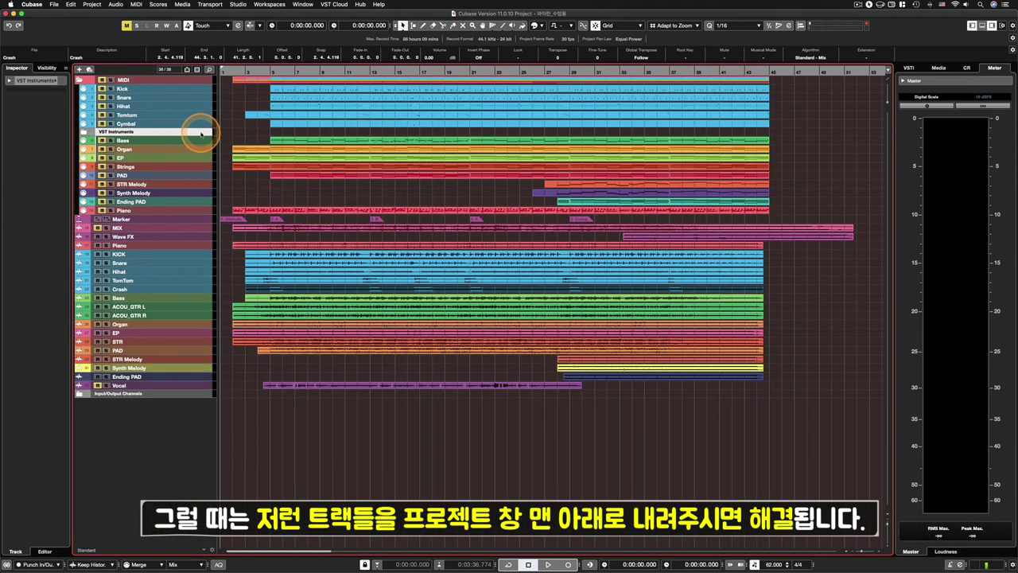
left_click_drag(201, 133, 202, 405)
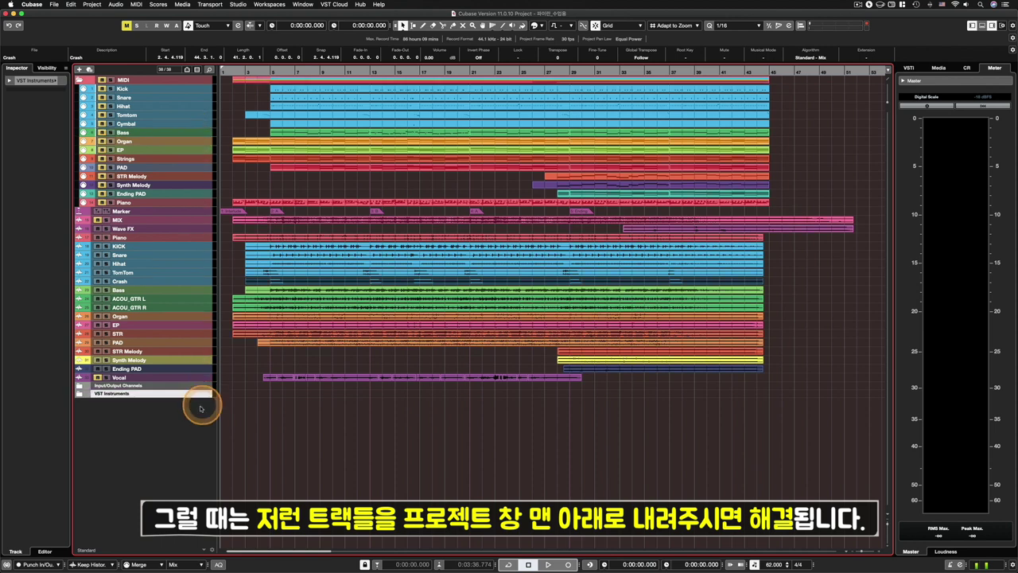
Step: Size the tracks to show four at once with Zoom 4 Tracks, and eight at once with Zoom 8 Tracks
left_click(888, 513)
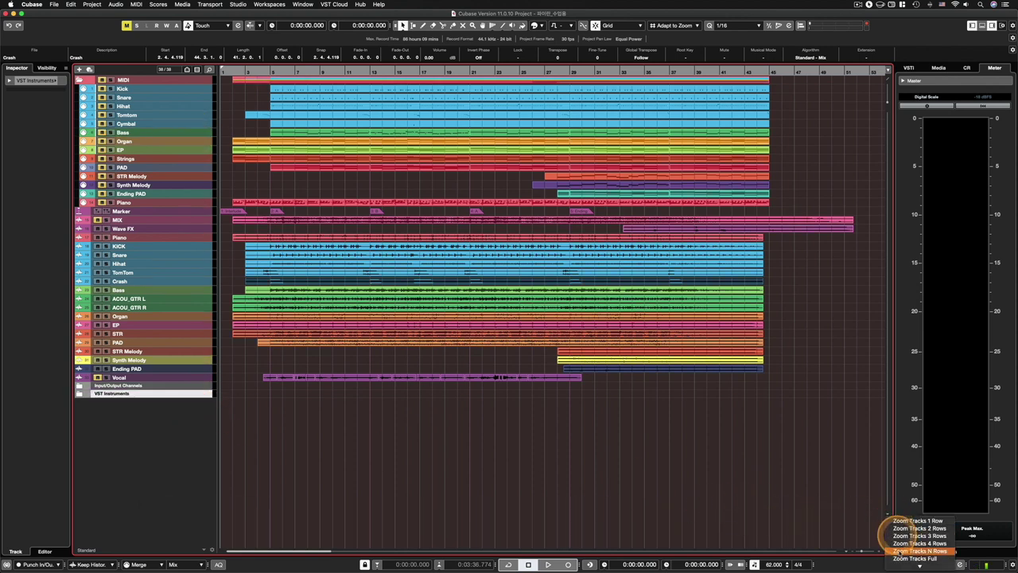
left_click(912, 529)
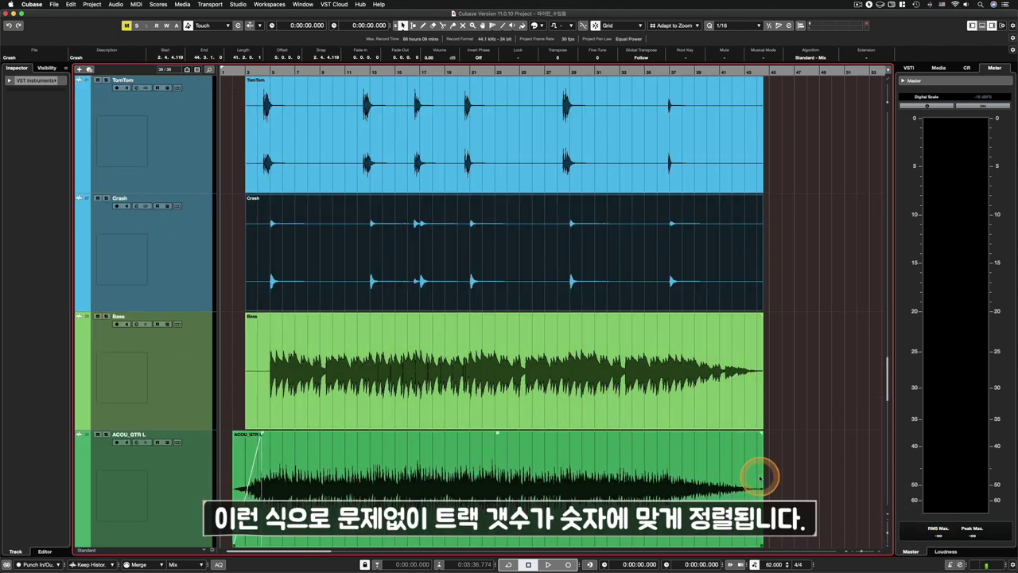
left_click(888, 517)
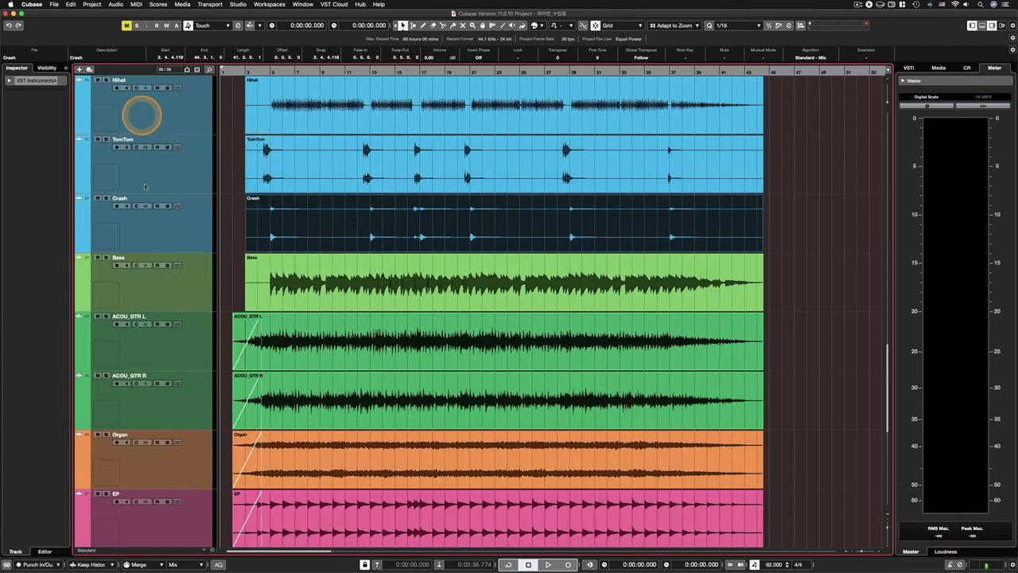
Step: Shrink all tracks with Zoom Tracks Minimal, and toggle the selected-track zoom on the Synth Melody audio track for comparison
left_click(886, 516)
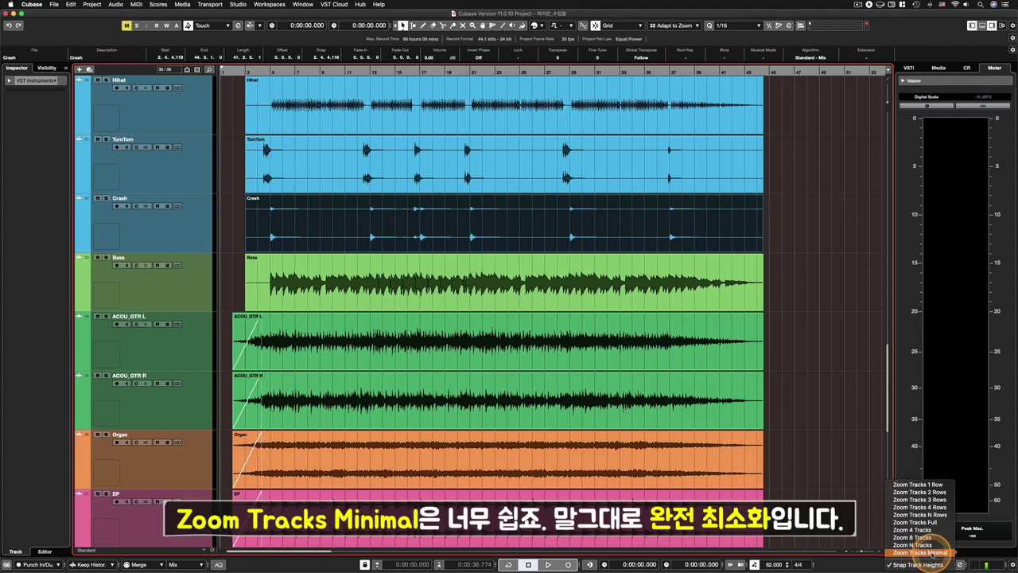
left_click(923, 552)
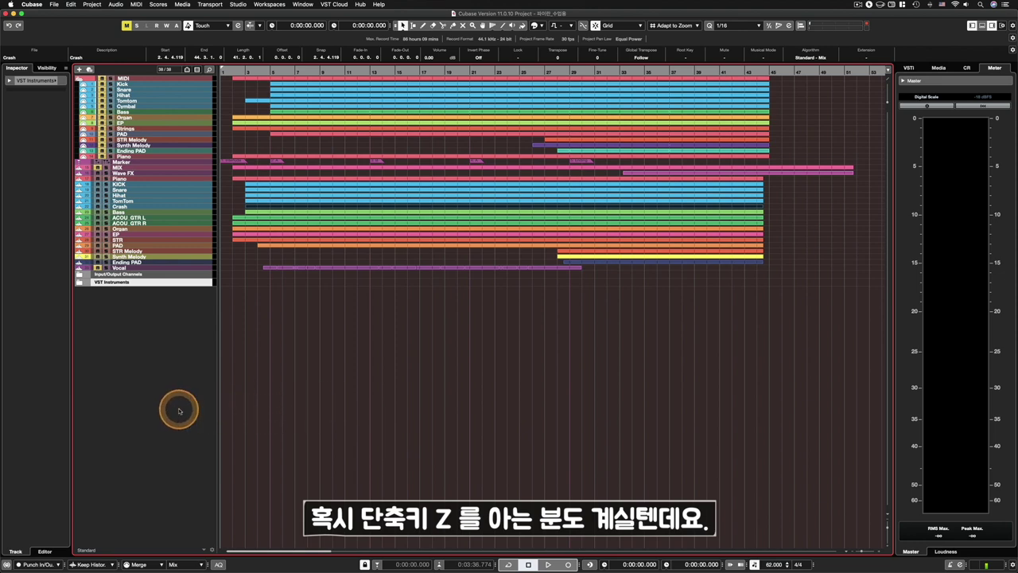
key("z")
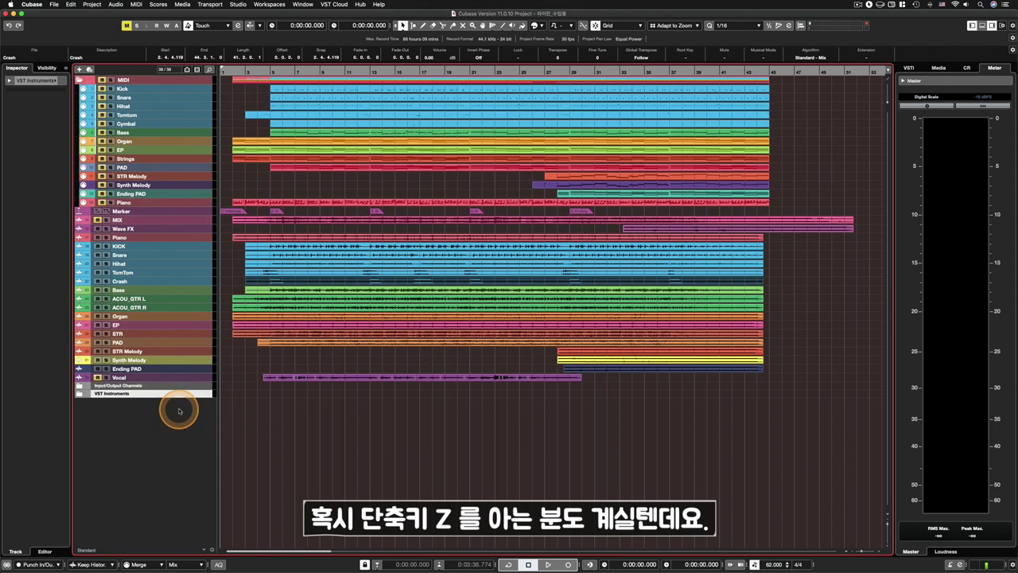
left_click(191, 360)
key("z")
key("z")
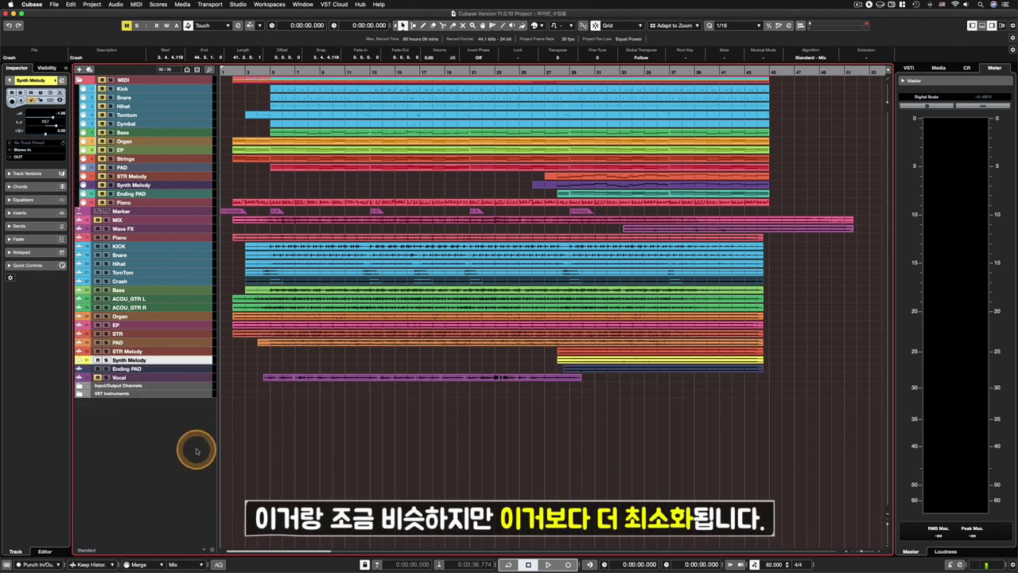
Step: Apply Zoom Tracks Minimal with the Synth Melody audio track selected, and review the full list of track zoom presets
left_click(887, 515)
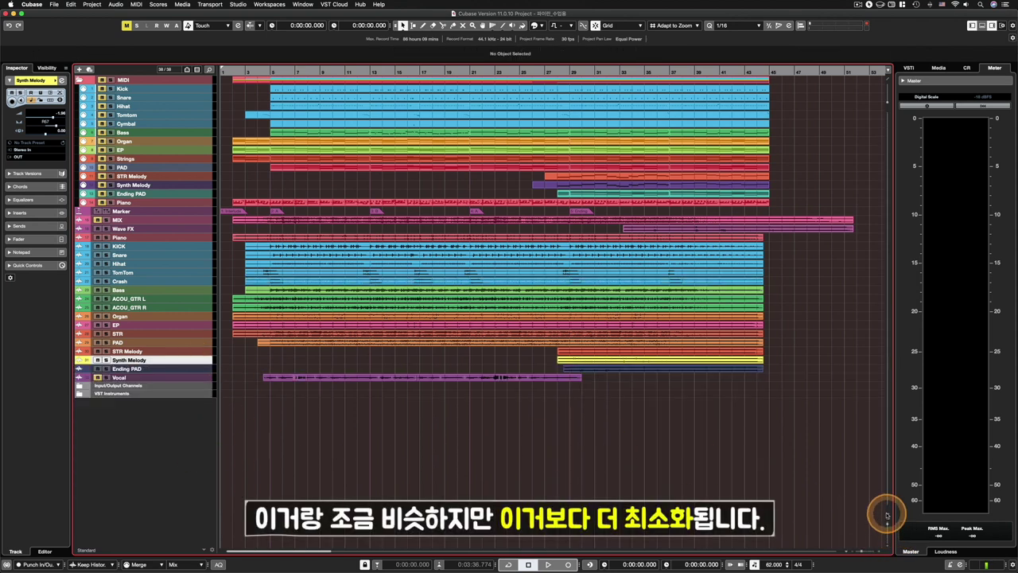
left_click(887, 517)
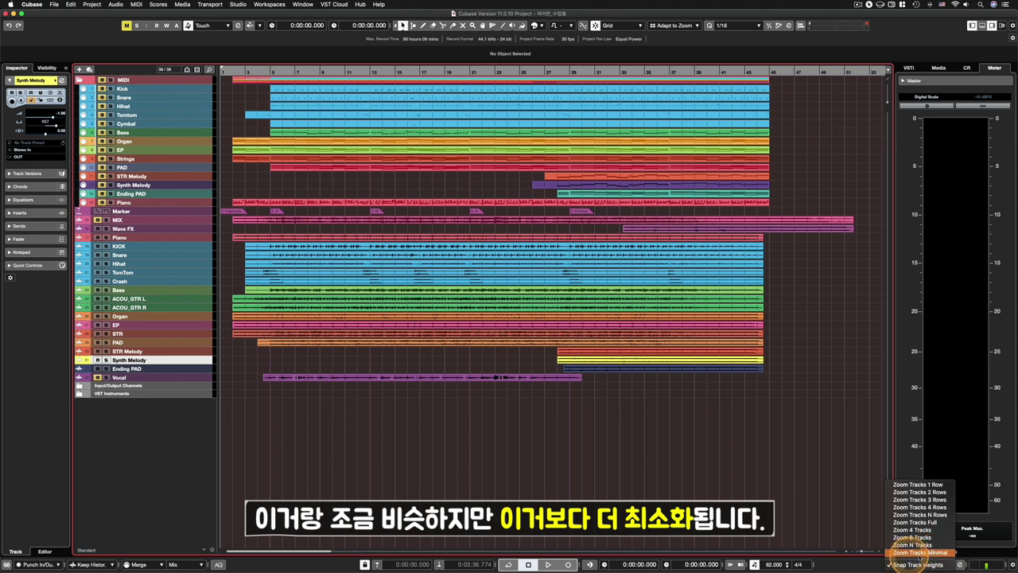
left_click(919, 552)
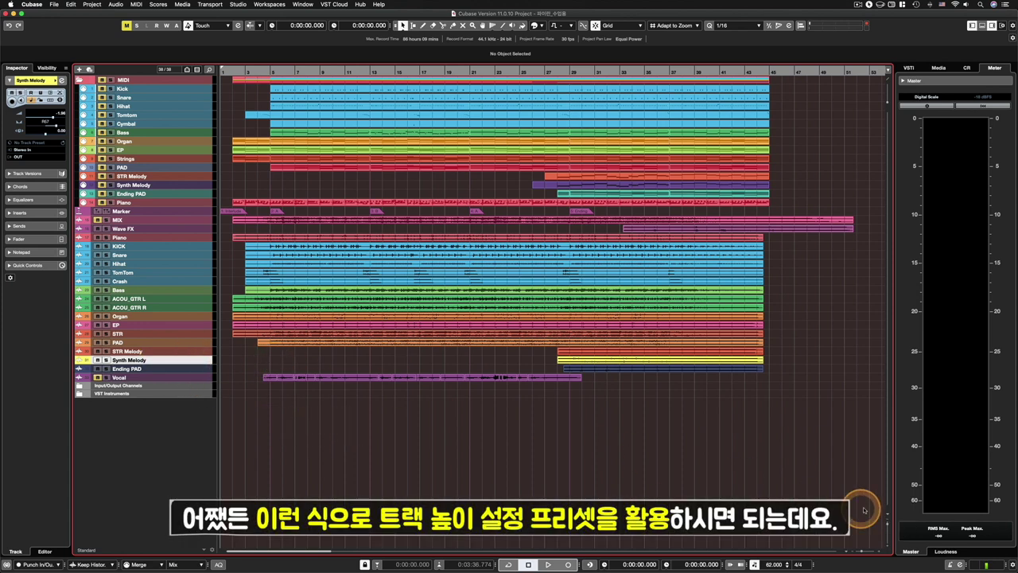
left_click(888, 514)
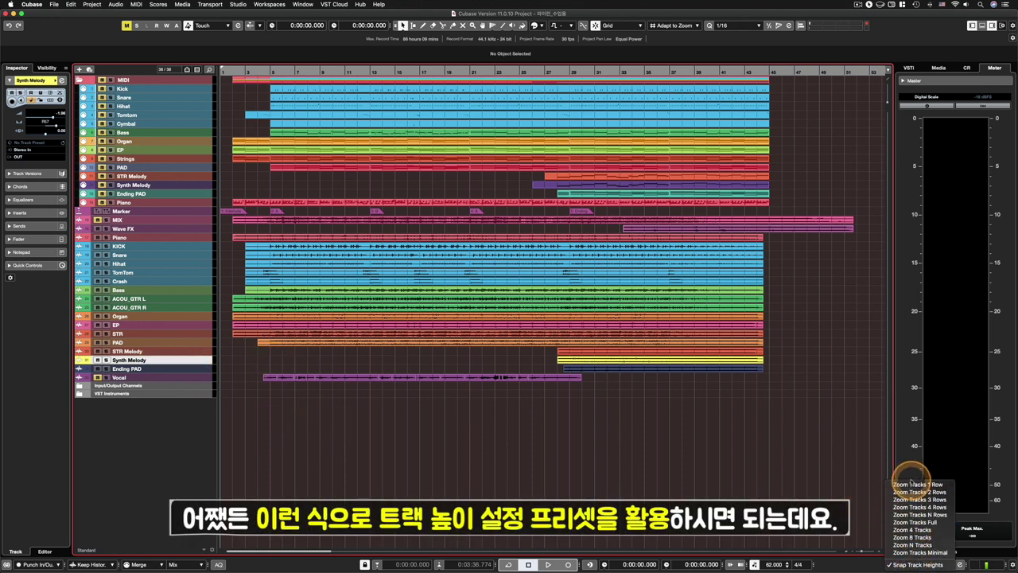
left_click(638, 438)
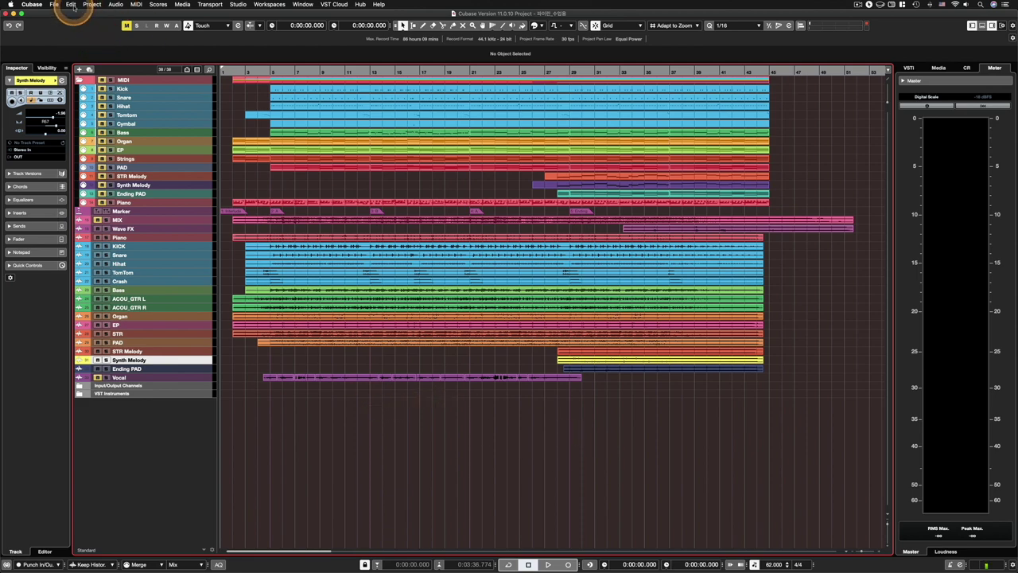
Step: Open the Key Commands settings, then reposition the window over the project and make it smaller
left_click(71, 5)
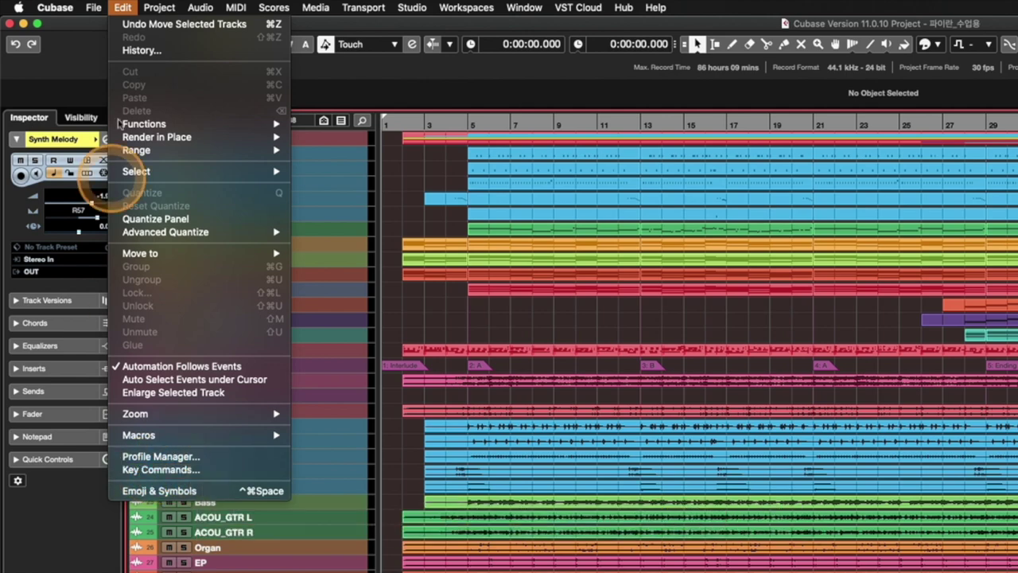
mouse_move(97, 7)
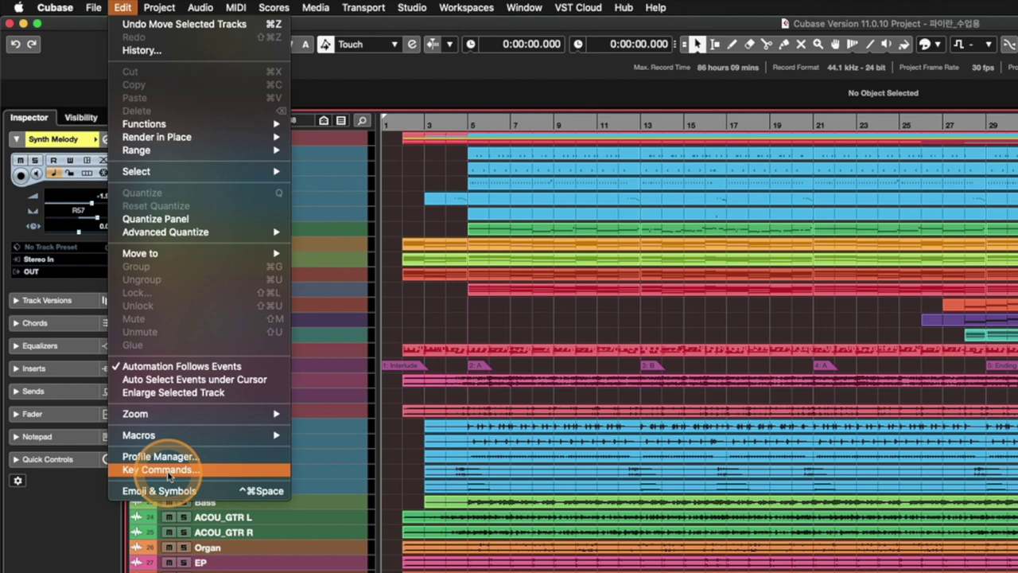
left_click(159, 471)
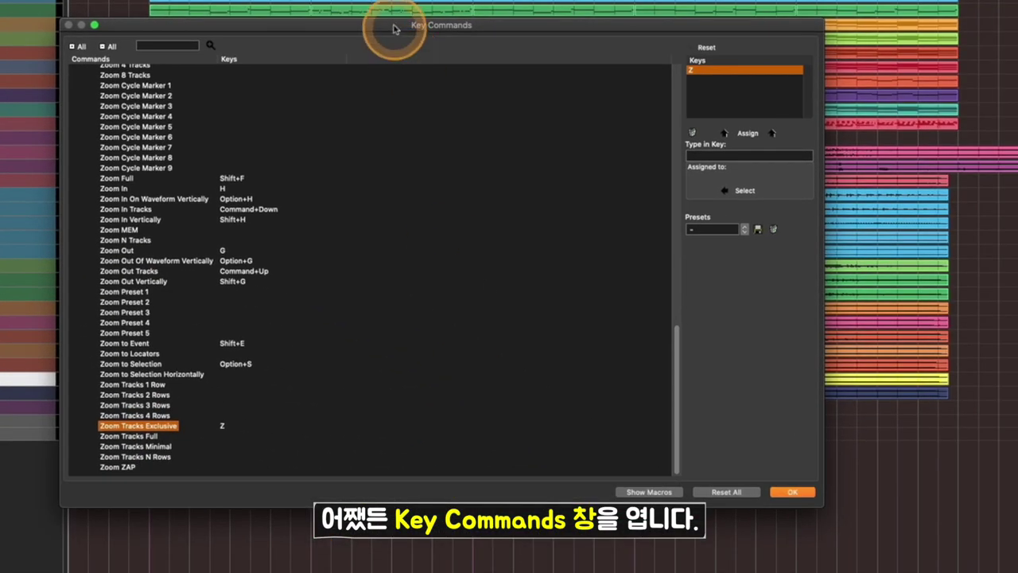
left_click_drag(409, 57, 501, 50)
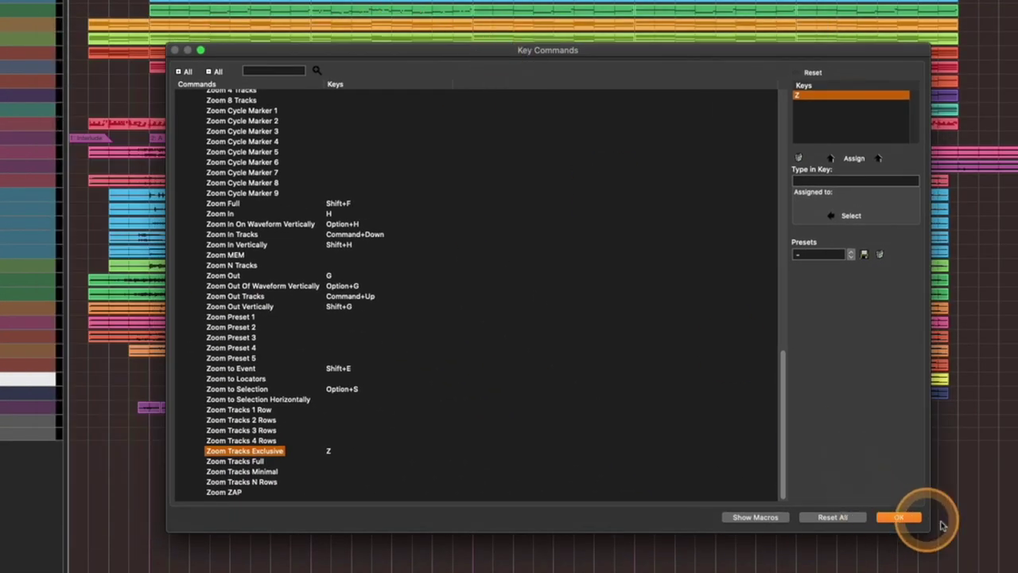
left_click_drag(941, 525, 860, 501)
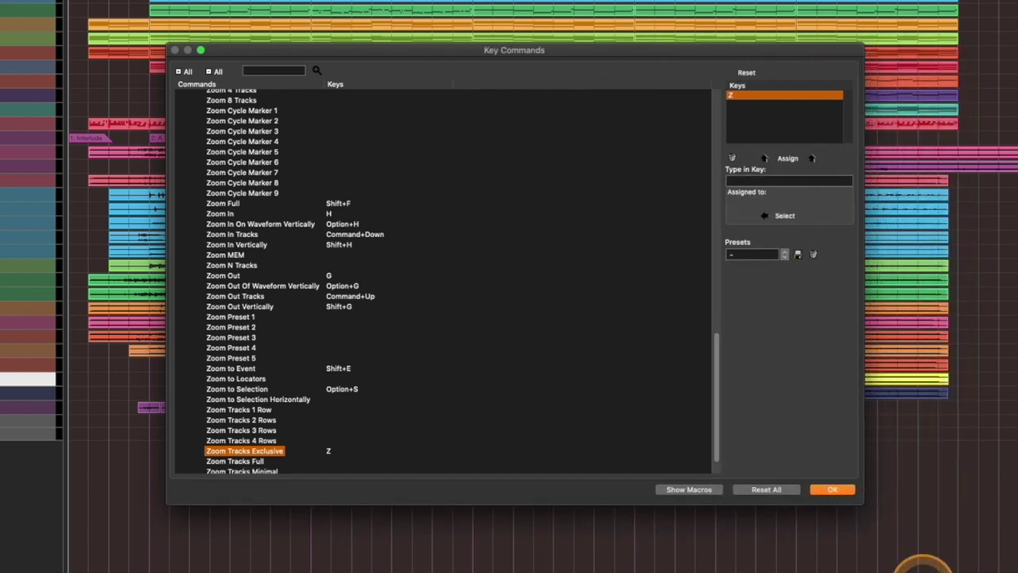
Step: Examine the commands in the Zoom folder and their assigned shortcuts, including the Zoom Tracks presets
scroll(373, 358, "up", 8)
scroll(268, 368, "down", 4)
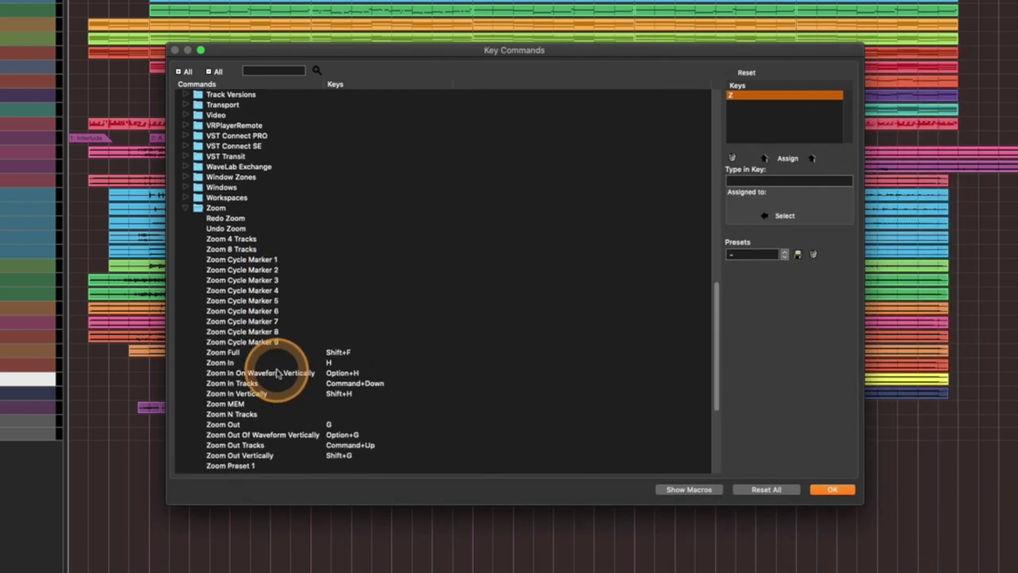
scroll(277, 372, "down", 5)
left_click(191, 423)
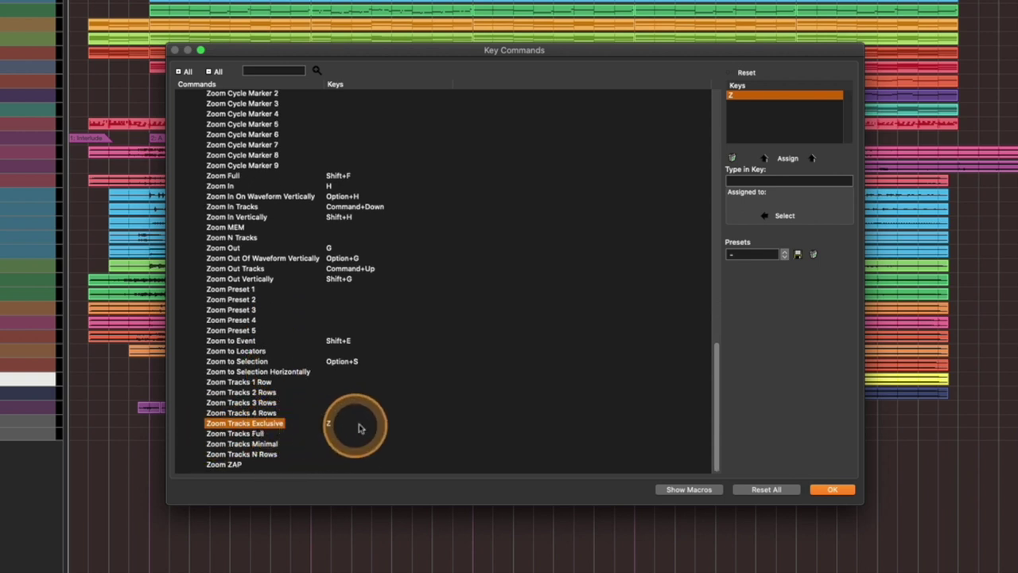
scroll(231, 429, "up", 8)
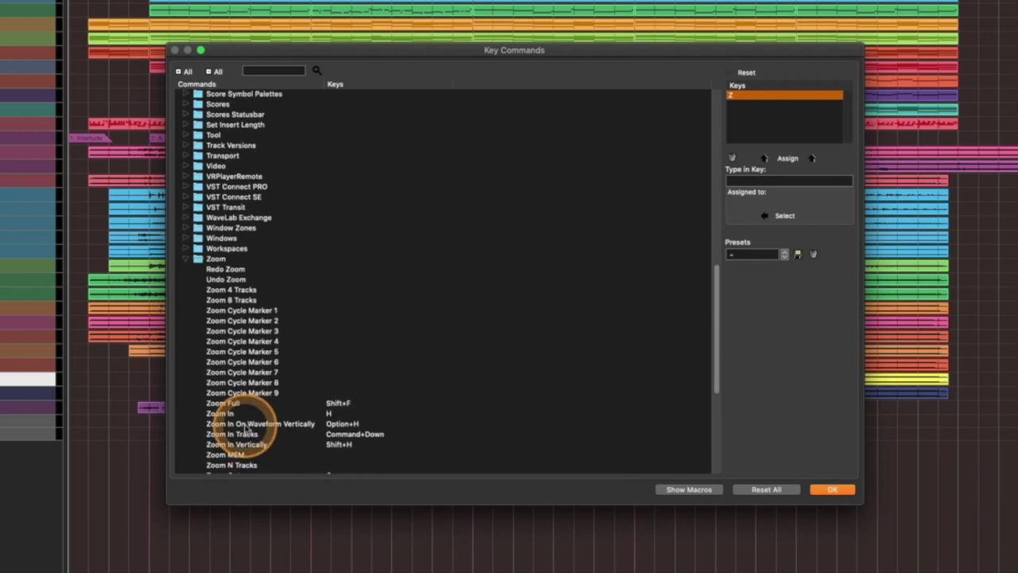
scroll(239, 239, "down", 2)
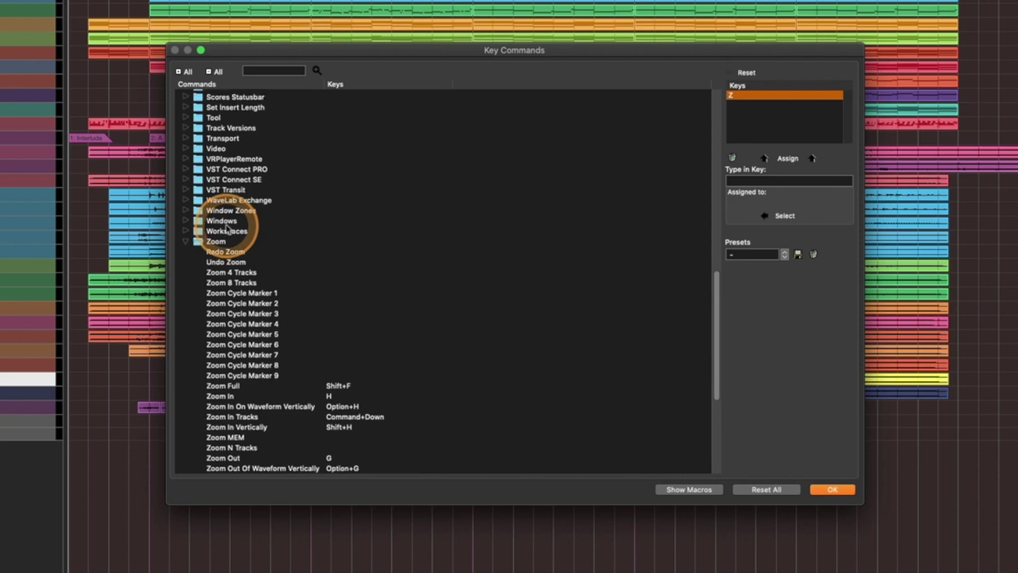
scroll(187, 119, "up", 20)
scroll(211, 289, "down", 20)
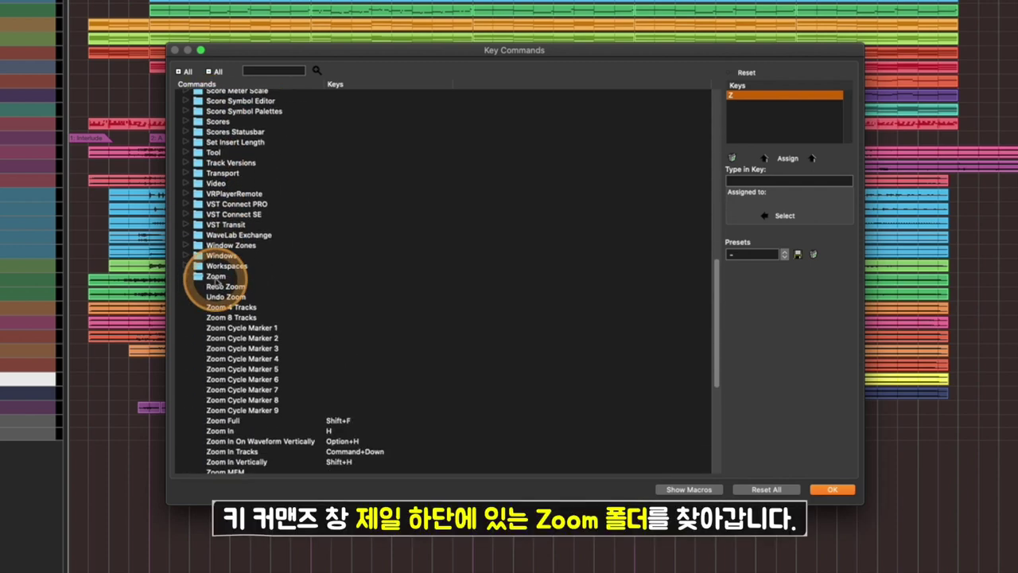
left_click(211, 277)
left_click(184, 278)
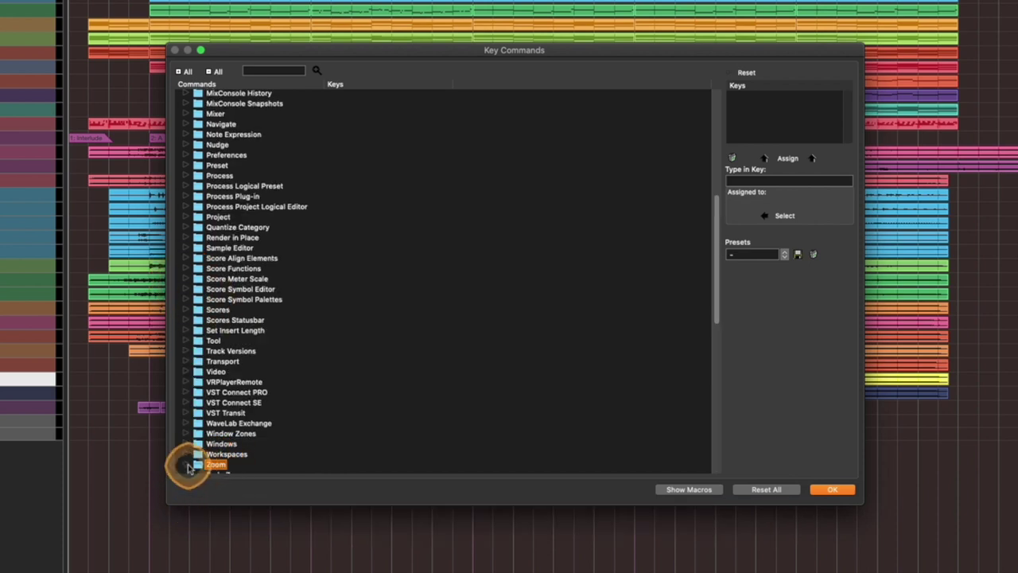
left_click(185, 464)
scroll(246, 443, "down", 8)
scroll(256, 443, "up", 3)
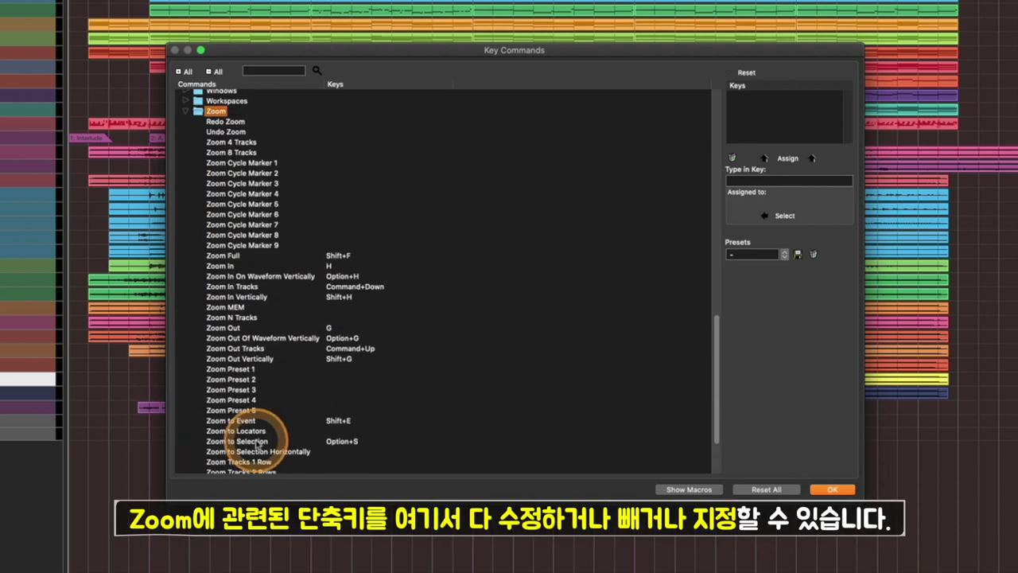
scroll(229, 167, "down", 3)
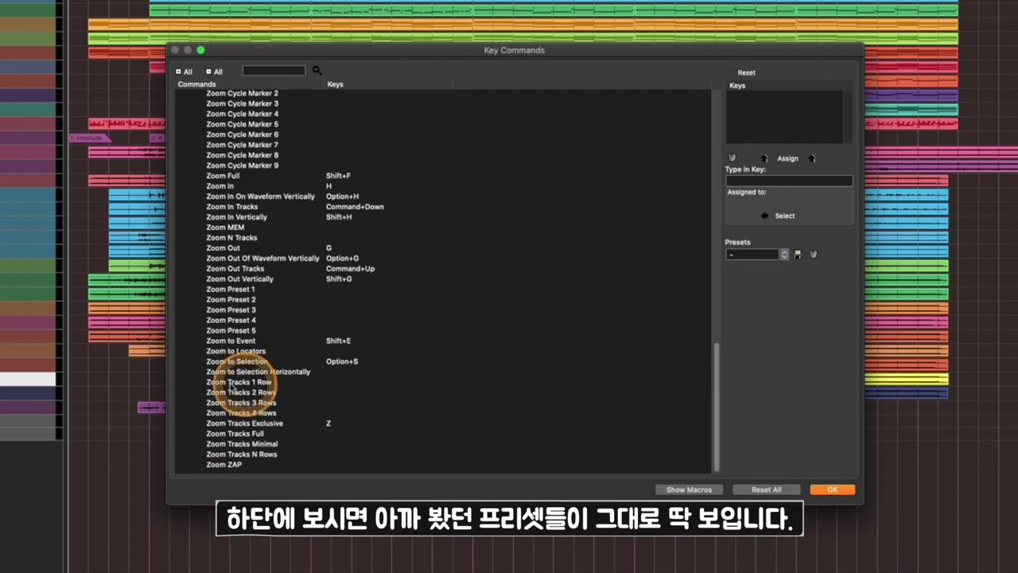
Step: Check whether Option+Shift+1 is free for Zoom Tracks 1 Row, and close the Key Commands settings without assigning it
left_click(256, 383)
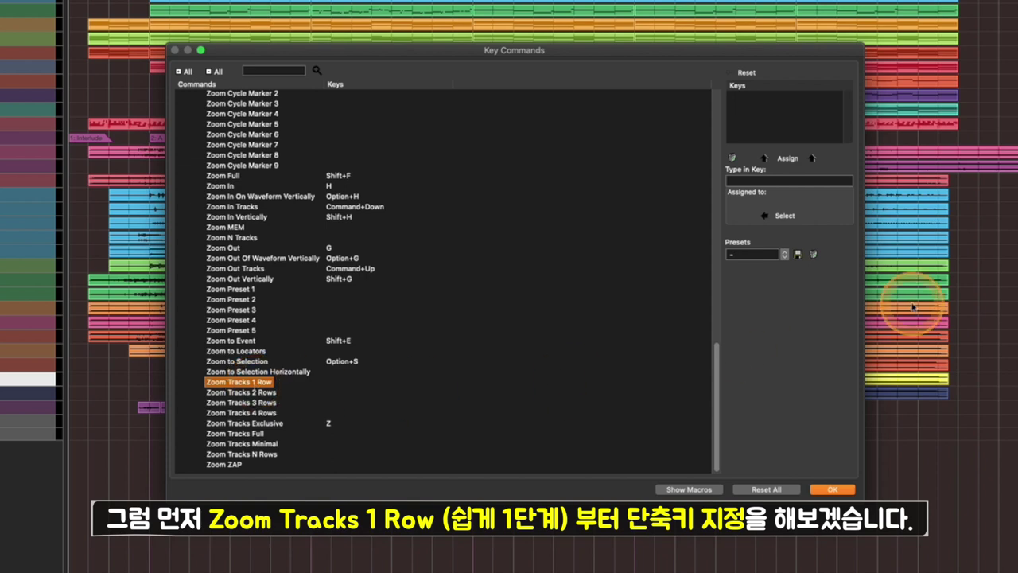
left_click(767, 182)
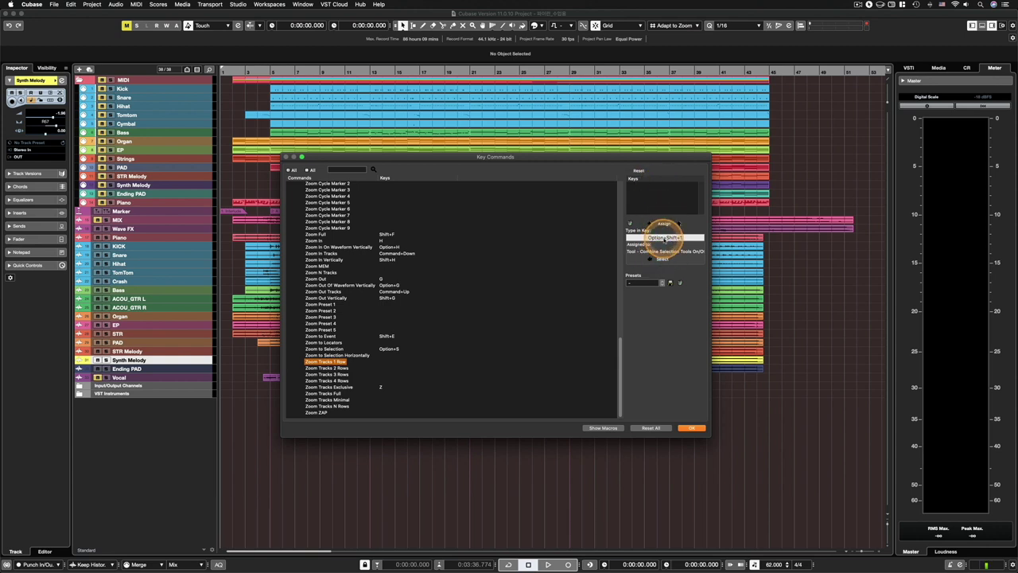
left_click(691, 428)
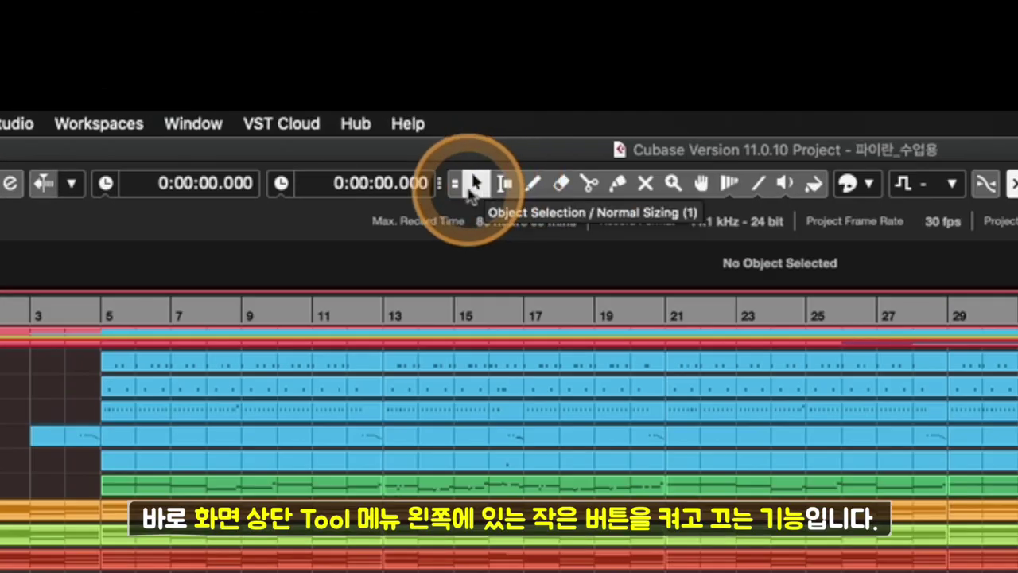
Step: Toggle Combine Selection Tools on and back off to see what it does
left_click(454, 184)
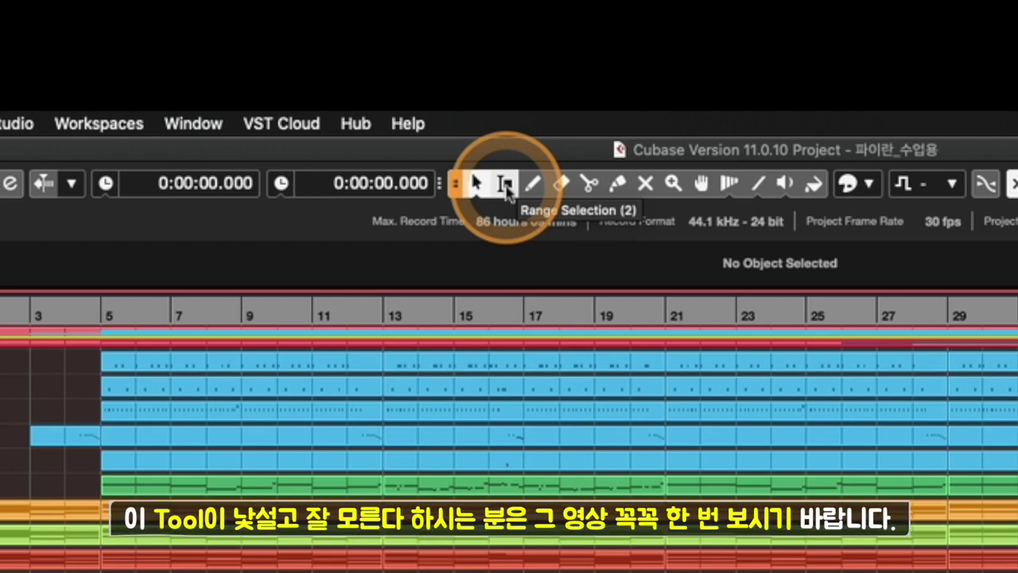
left_click(455, 185)
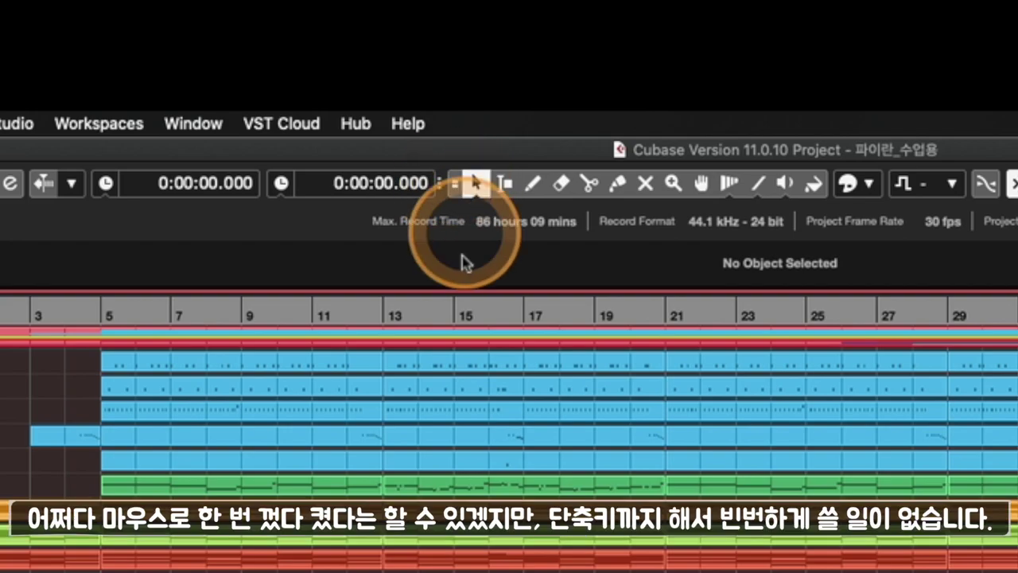
left_click(455, 185)
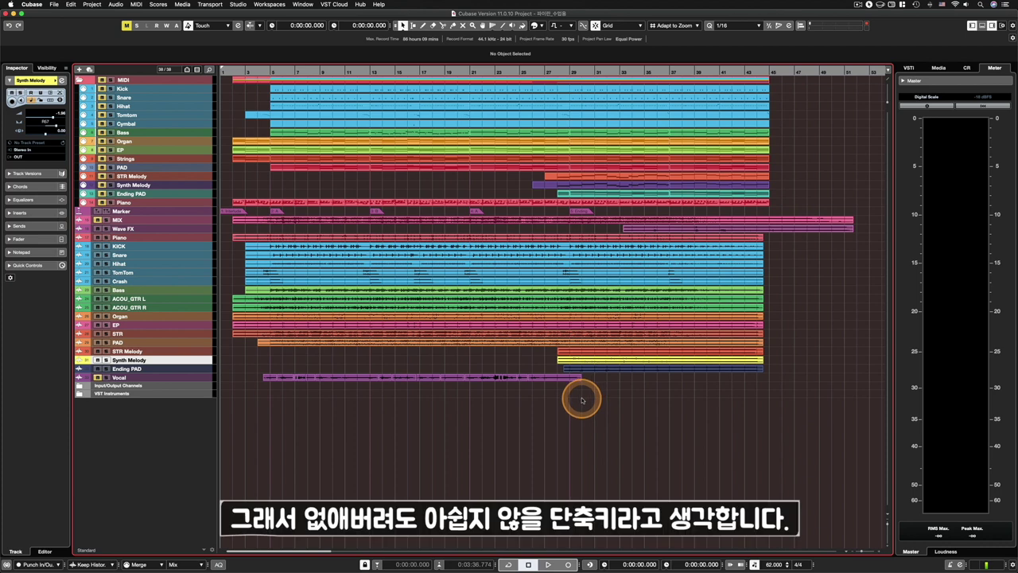
Step: Assign Option+Shift+1 to Zoom Tracks 1 Row in Key Commands, reassigning it from Combine Selection Tools On/Off
left_click(70, 5)
left_click(99, 266)
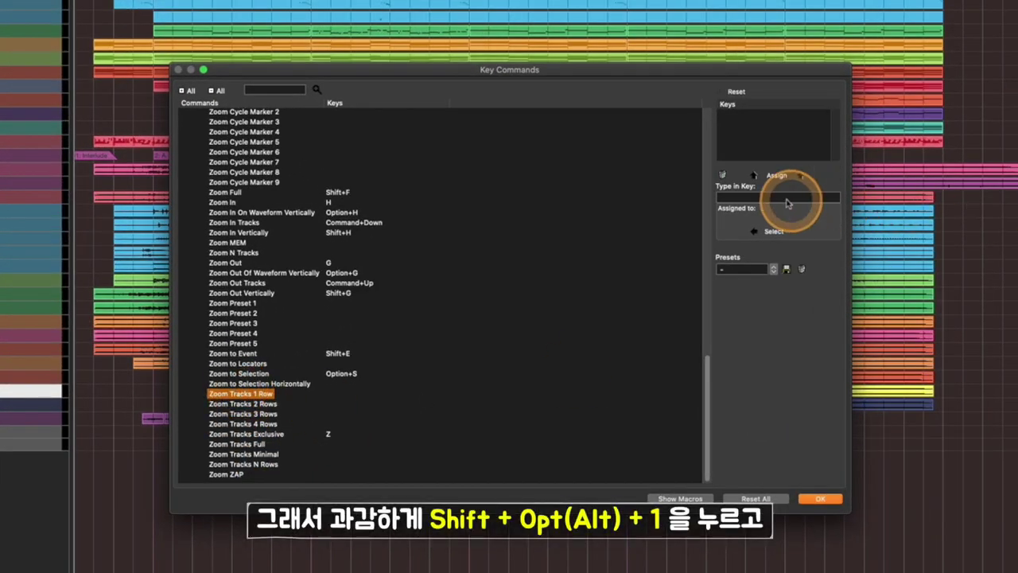
left_click(693, 230)
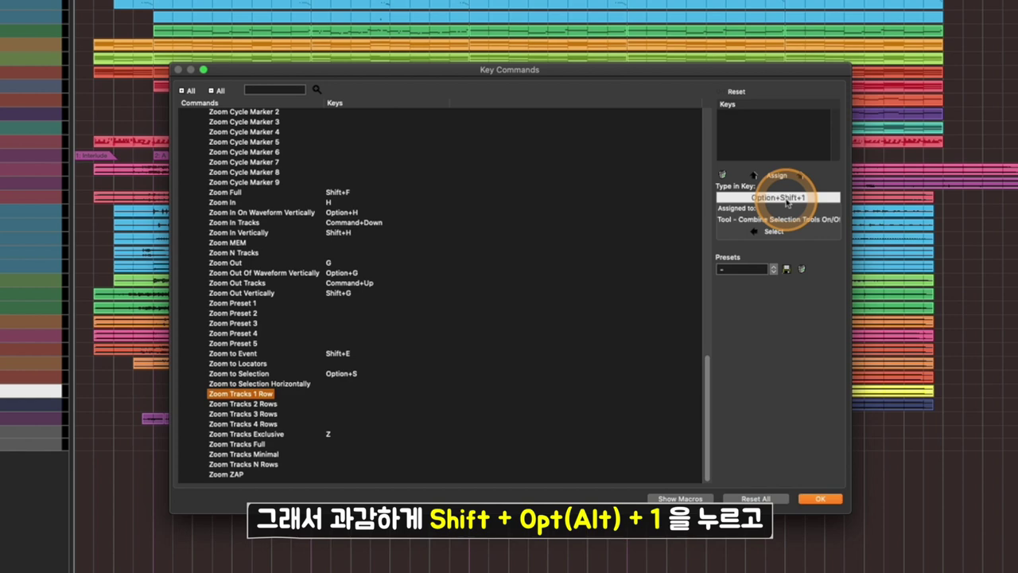
left_click(775, 176)
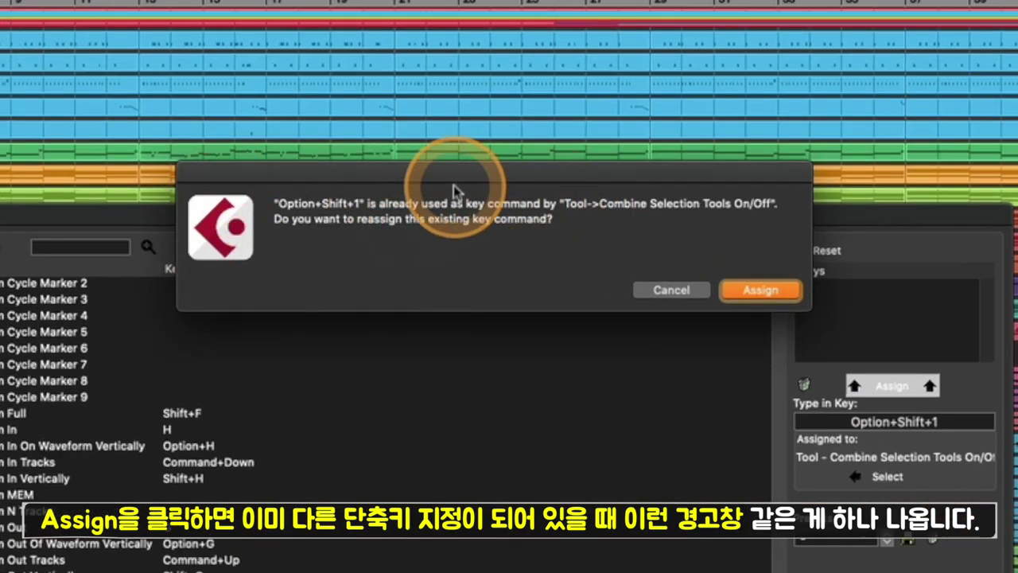
left_click_drag(454, 191, 448, 199)
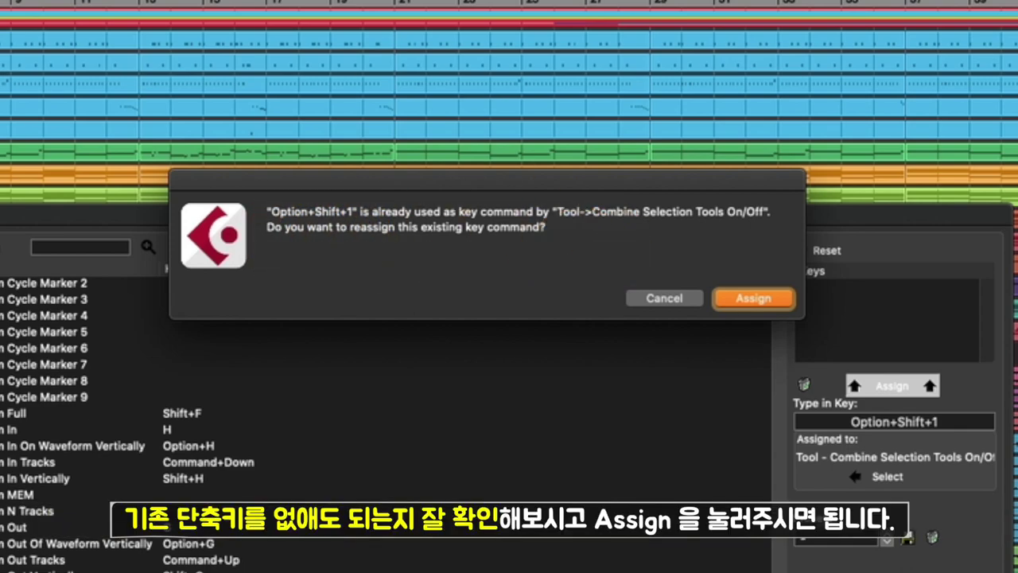
left_click(769, 296)
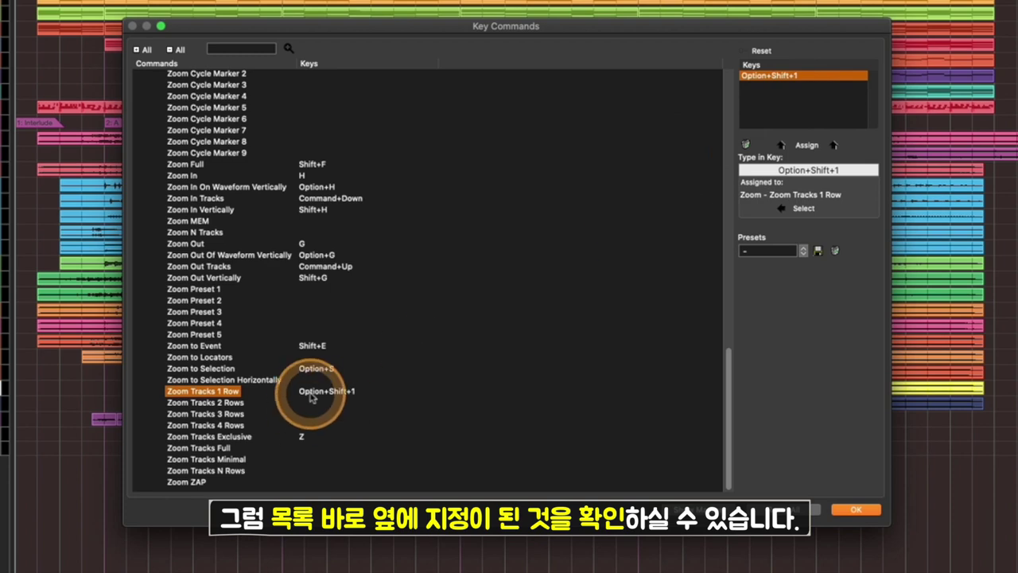
Step: Assign Option+Shift+2 to Zoom Tracks 2 Rows and Option+Shift+3 to Zoom Tracks 3 Rows
left_click(195, 404)
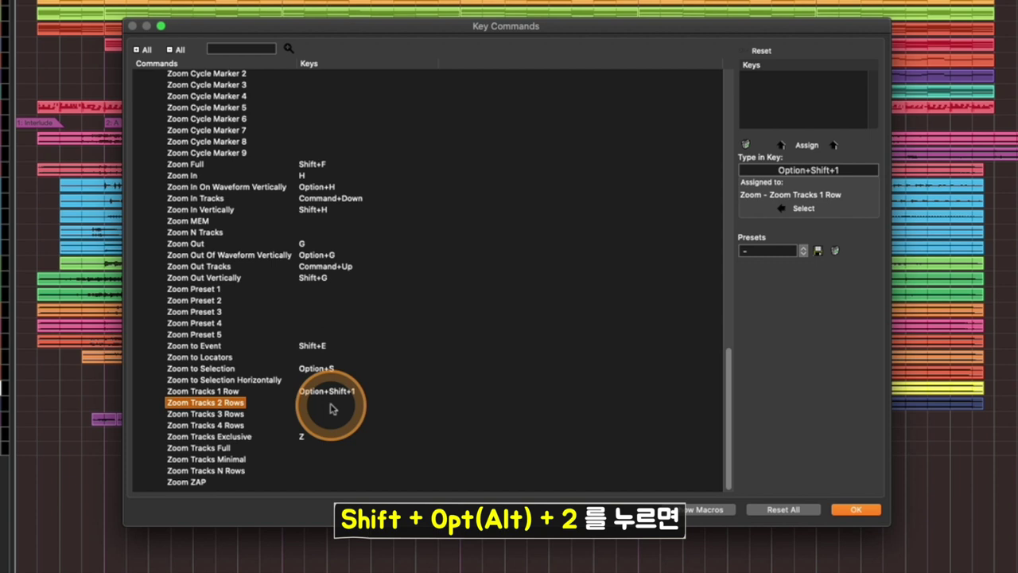
left_click(798, 169)
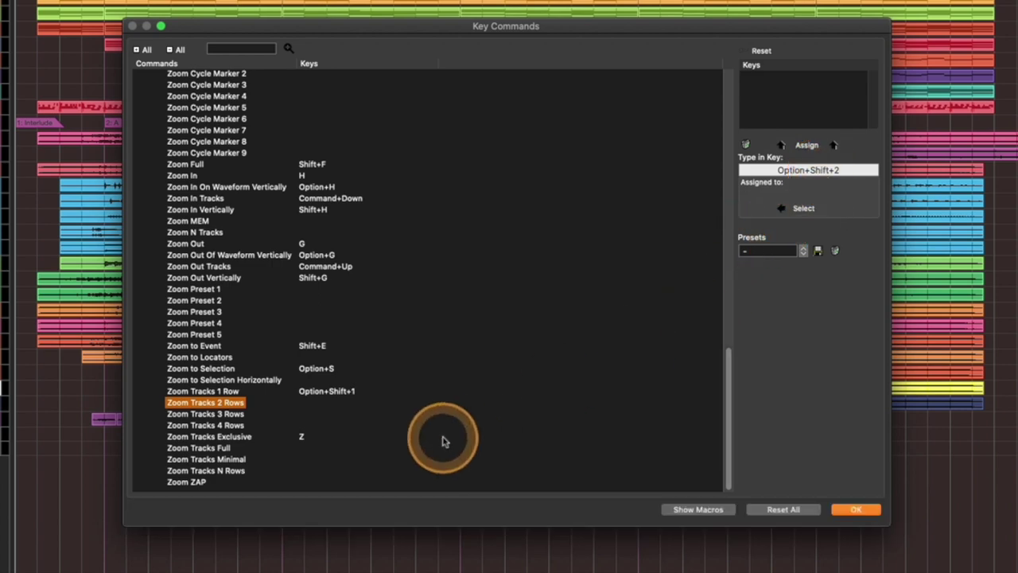
left_click(807, 145)
left_click(207, 414)
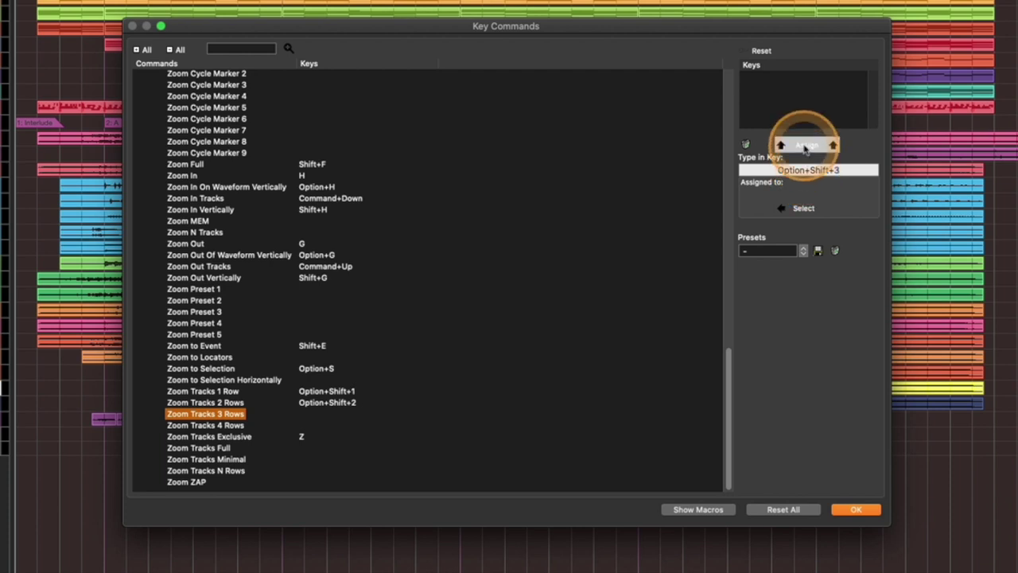
left_click(807, 145)
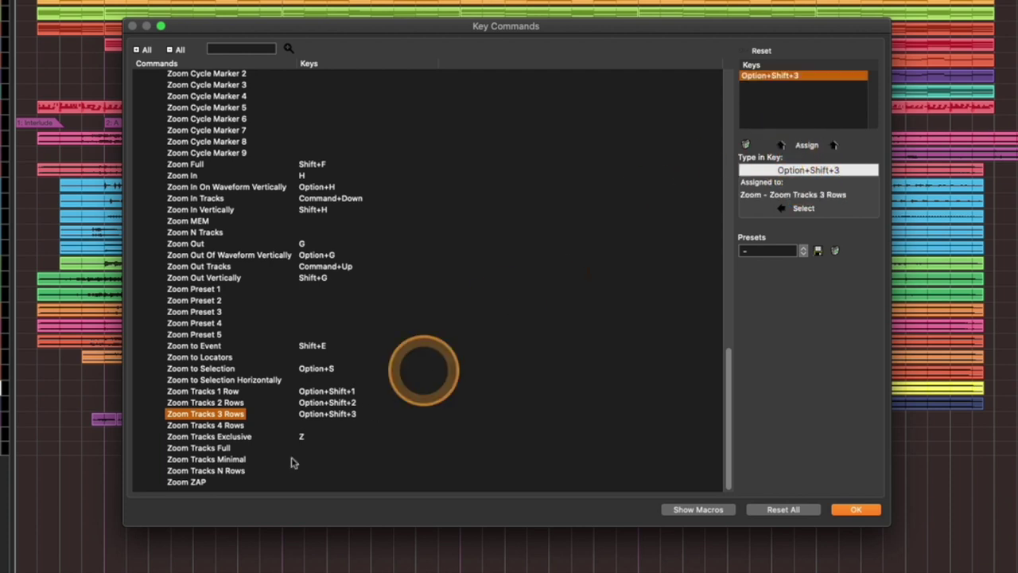
Step: Assign the shortcut Option+Shift+4 to the Zoom Tracks 4 Rows command
left_click(816, 171)
key("alt+shift+4")
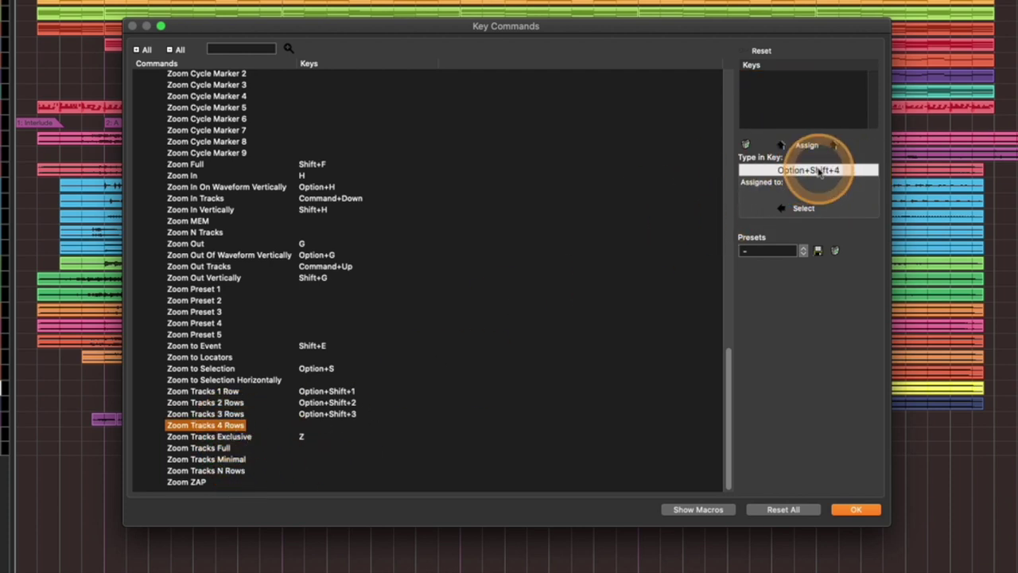
left_click(807, 145)
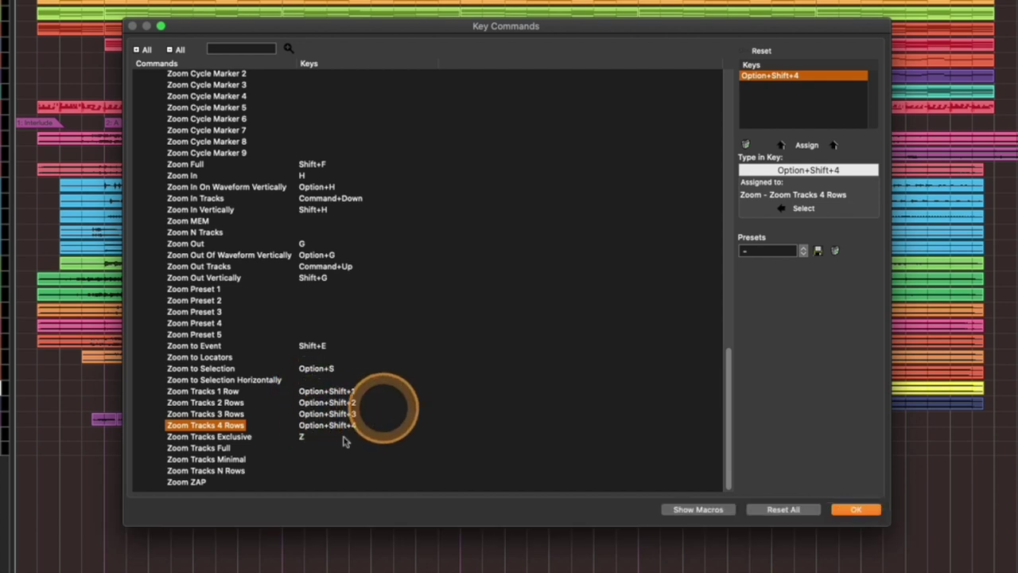
Step: Assign the shortcut Option+Shift+F to the Zoom Tracks Full command
left_click(191, 449)
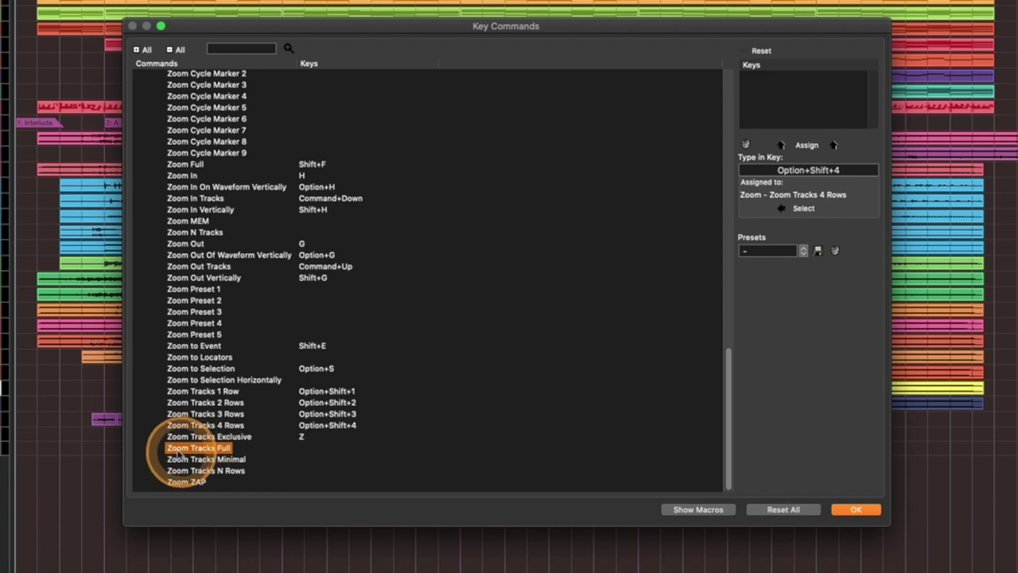
left_click(230, 460)
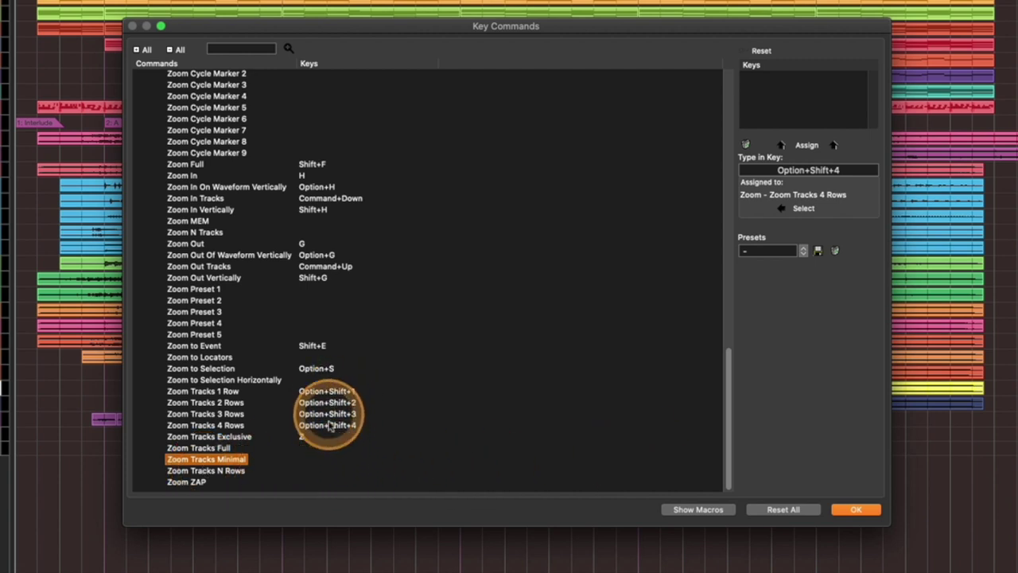
left_click(214, 449)
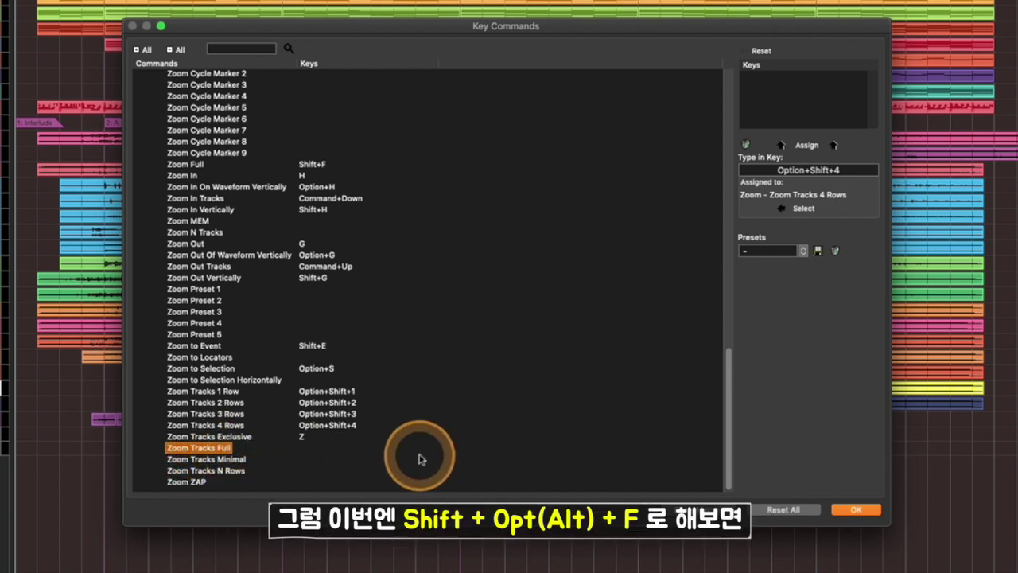
left_click(797, 172)
key("alt+shift+f")
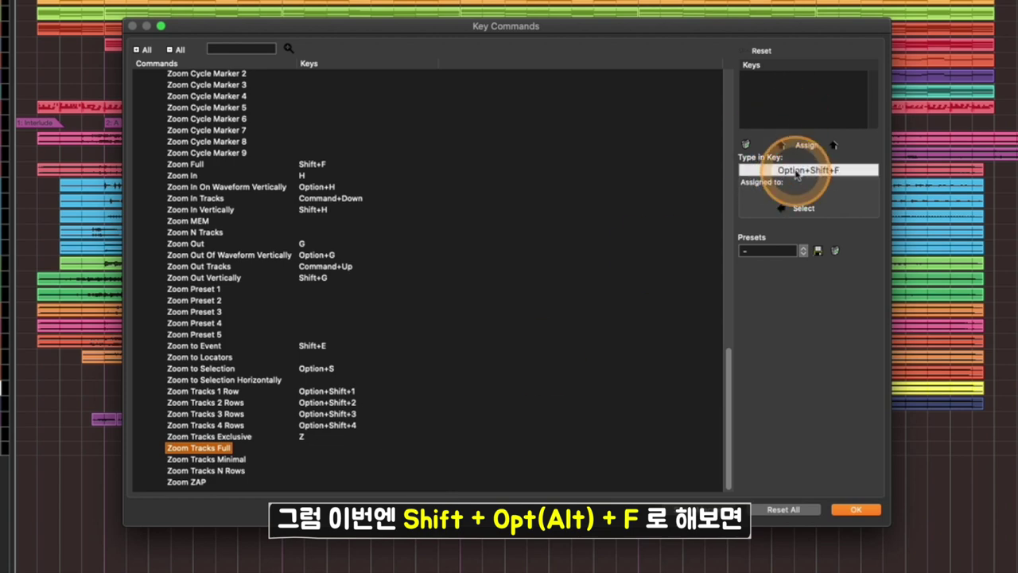
left_click(798, 147)
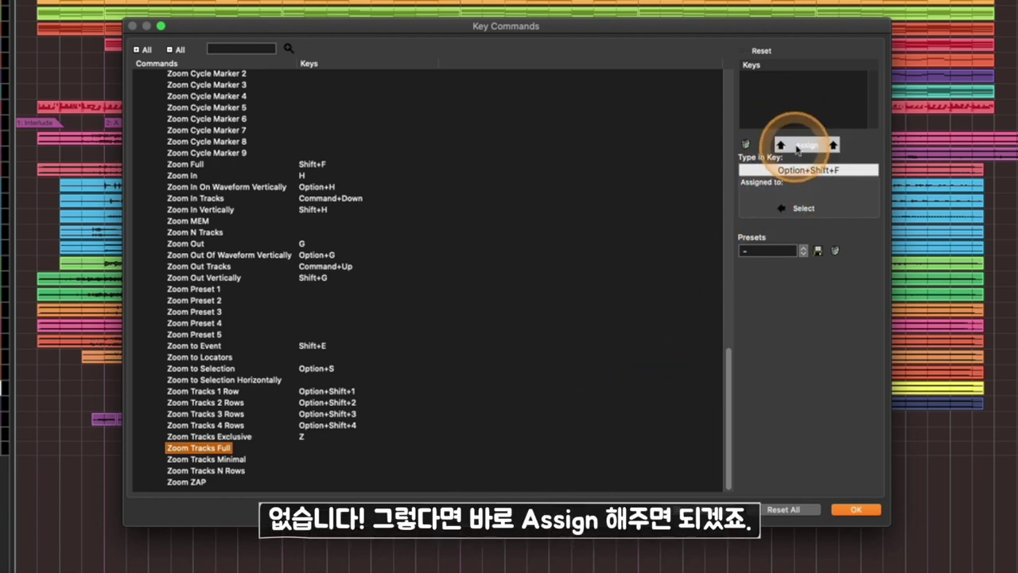
Step: Apply the Option+Shift+F key assignment to Zoom Tracks Full and close the Key Commands dialog with the changes kept
left_click(805, 146)
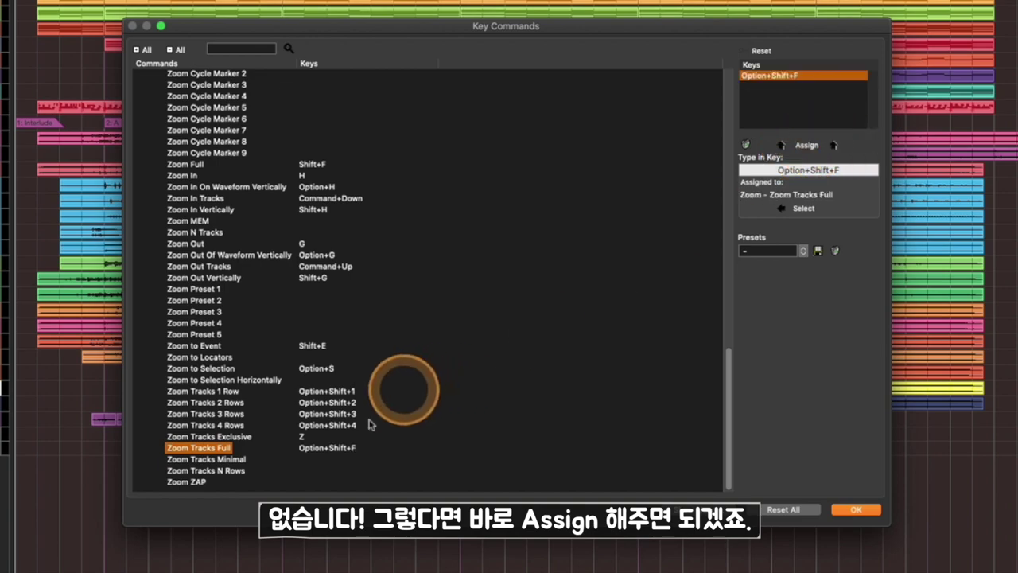
left_click(855, 510)
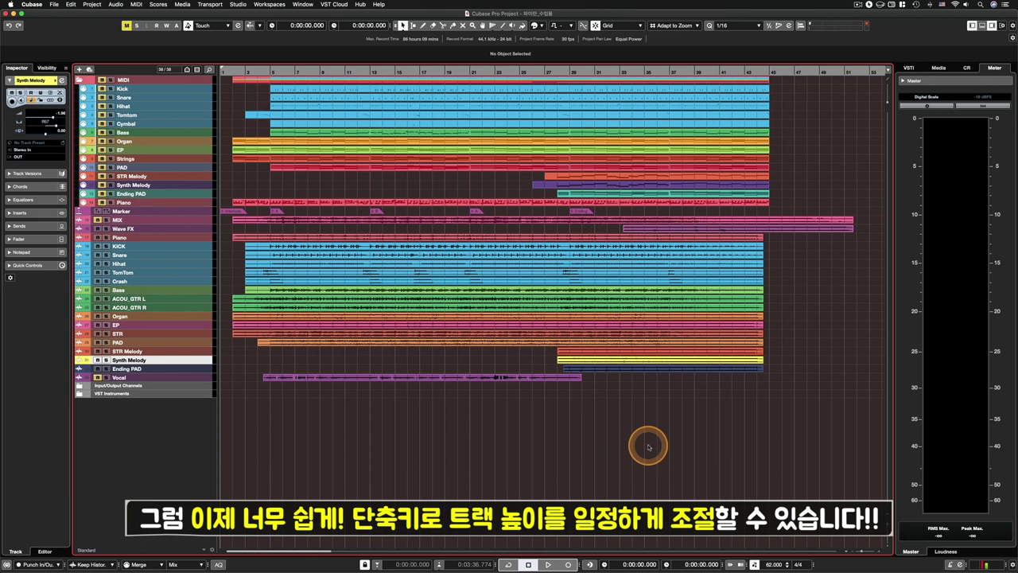
Step: Enlarge all track heights uniformly in two stages, and shrink them evenly back to compact rows
key("shift+h")
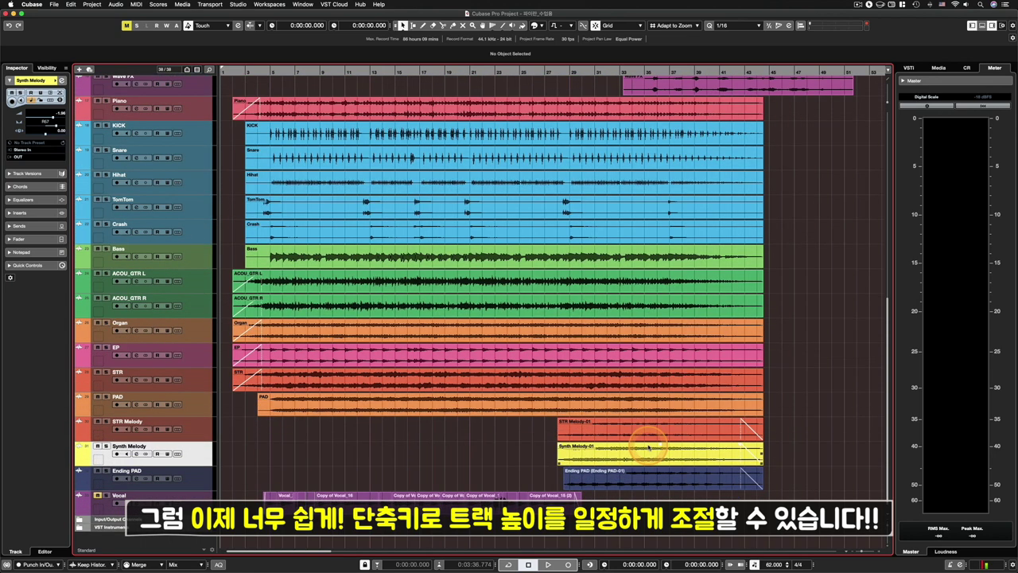
key("shift+h")
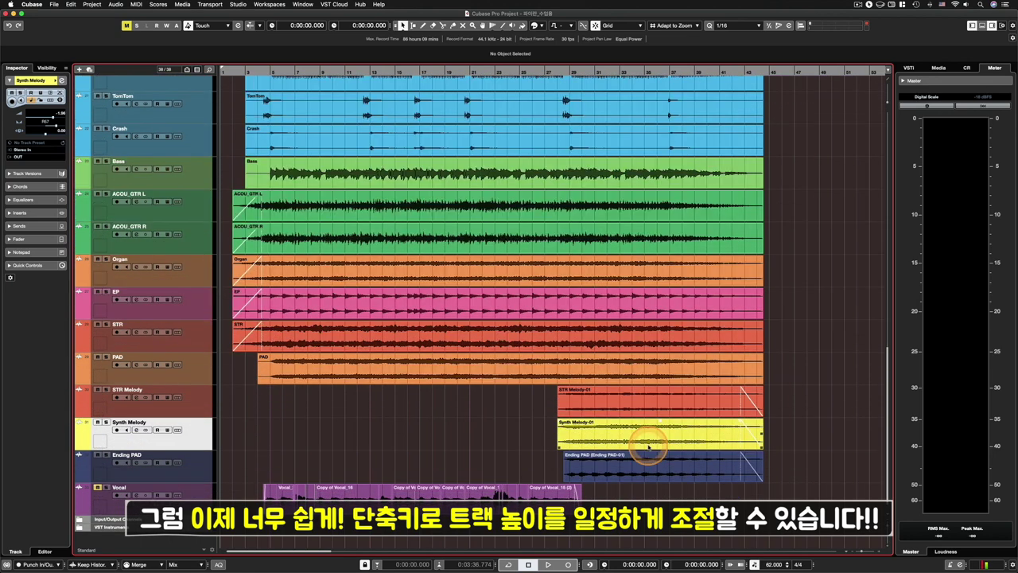
key("shift+g")
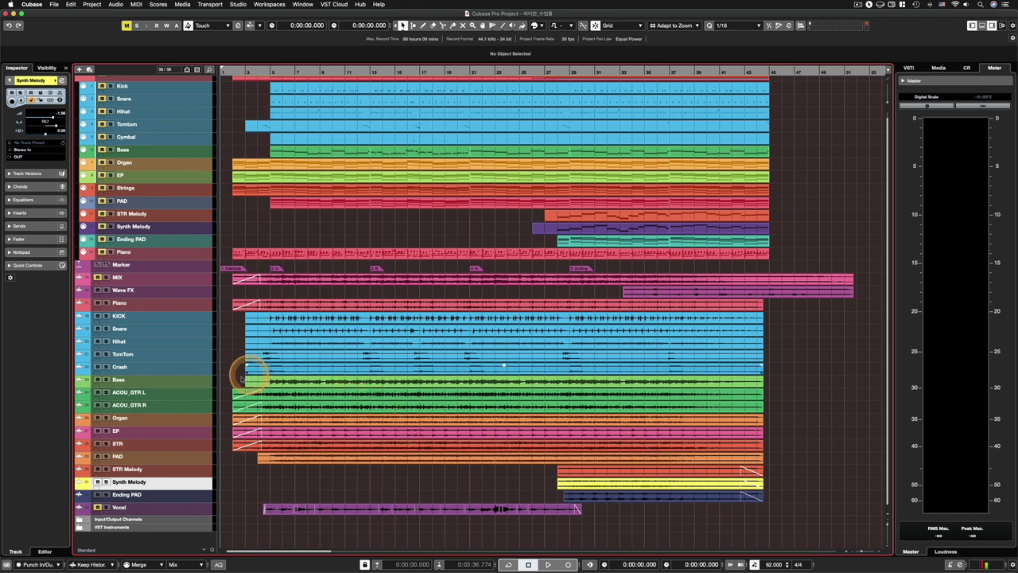
Step: Make the audio Bass track several times taller than its neighbours and slightly enlarge the Crash track above it
left_click_drag(199, 387, 196, 433)
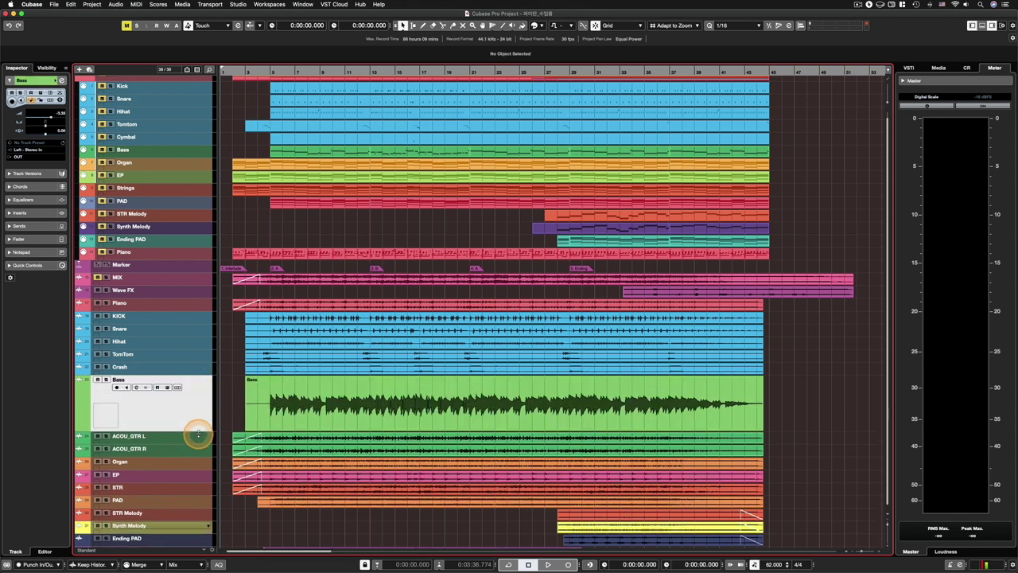
left_click(191, 366)
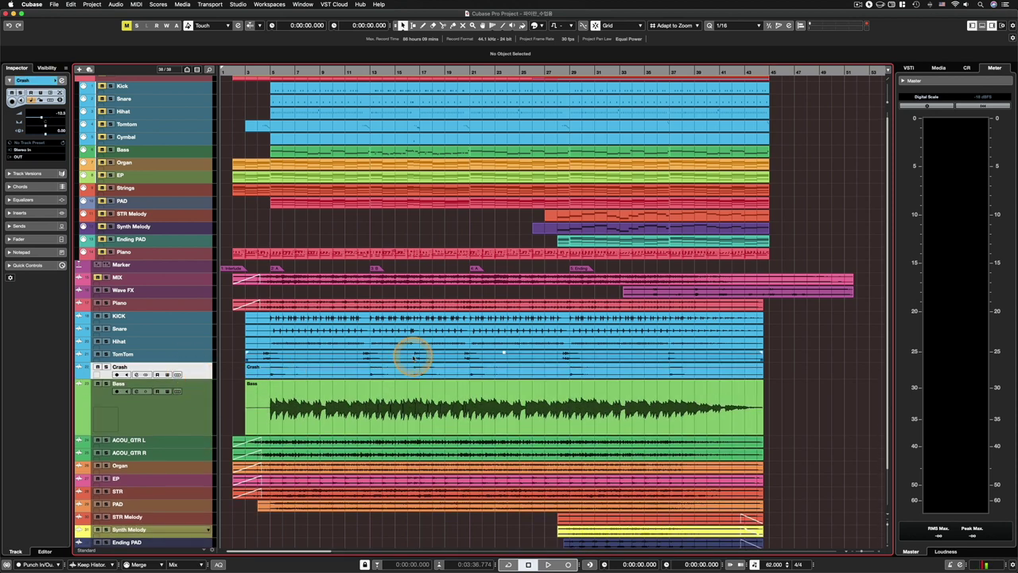